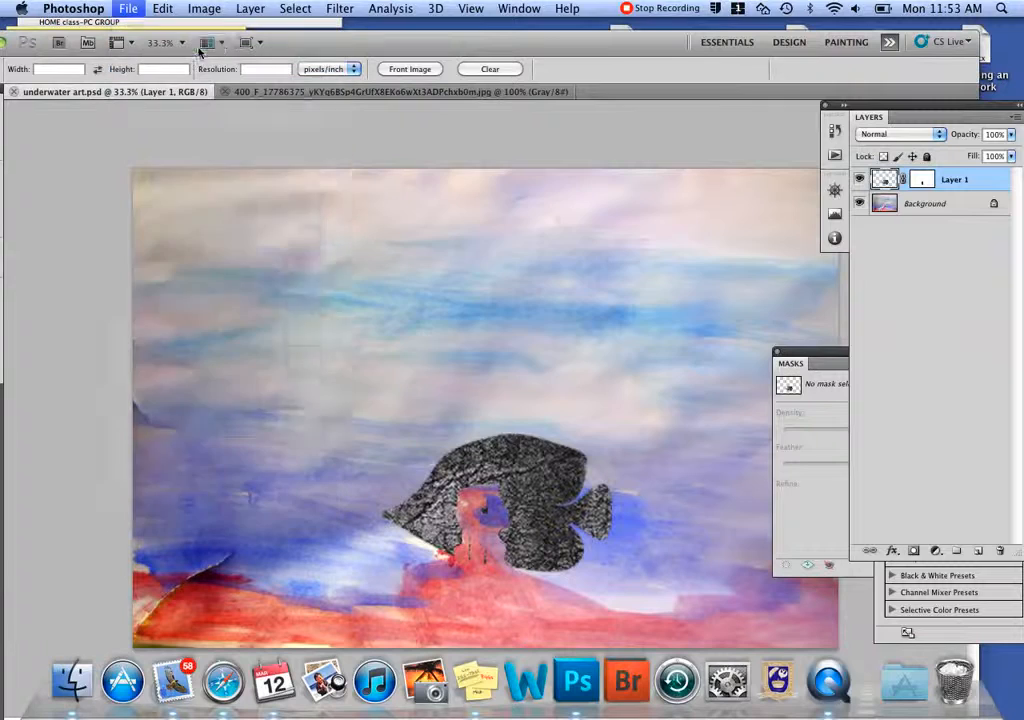
Open the texture photo IMG_0599.JPG from the Yr 8 folder
{"action": "scroll", "coordinate": [360, 212], "scroll_direction": "down", "scroll_amount": 3}
{"action": "scroll", "coordinate": [362, 212], "scroll_direction": "down", "scroll_amount": 5}
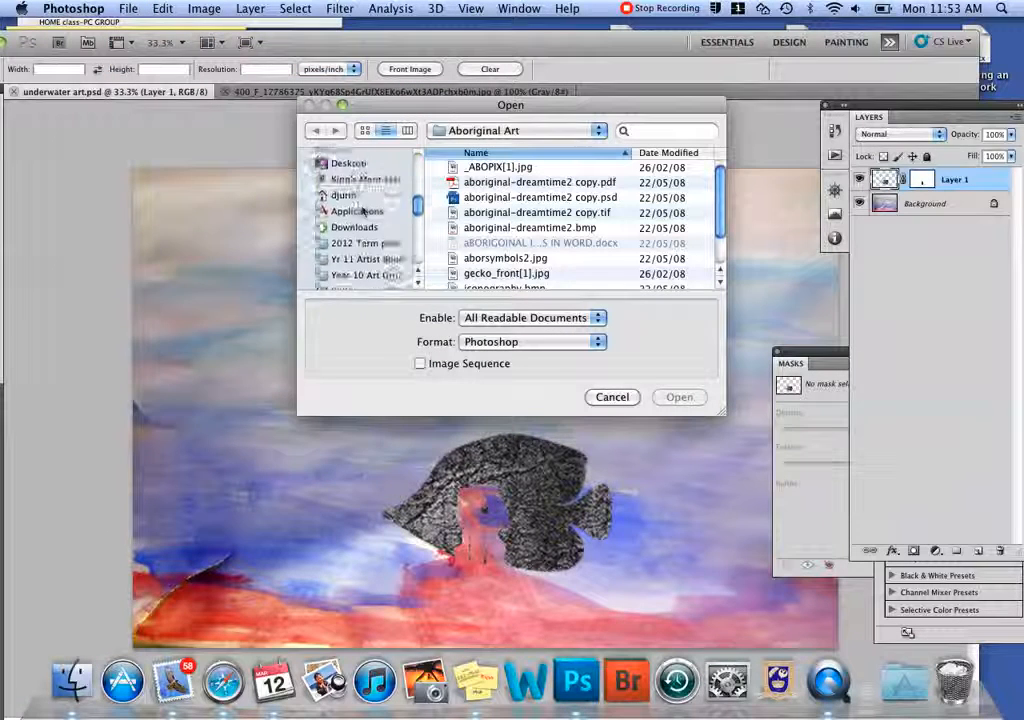
{"action": "left_click", "coordinate": [338, 234]}
{"action": "scroll", "coordinate": [510, 225], "scroll_direction": "down", "scroll_amount": 5}
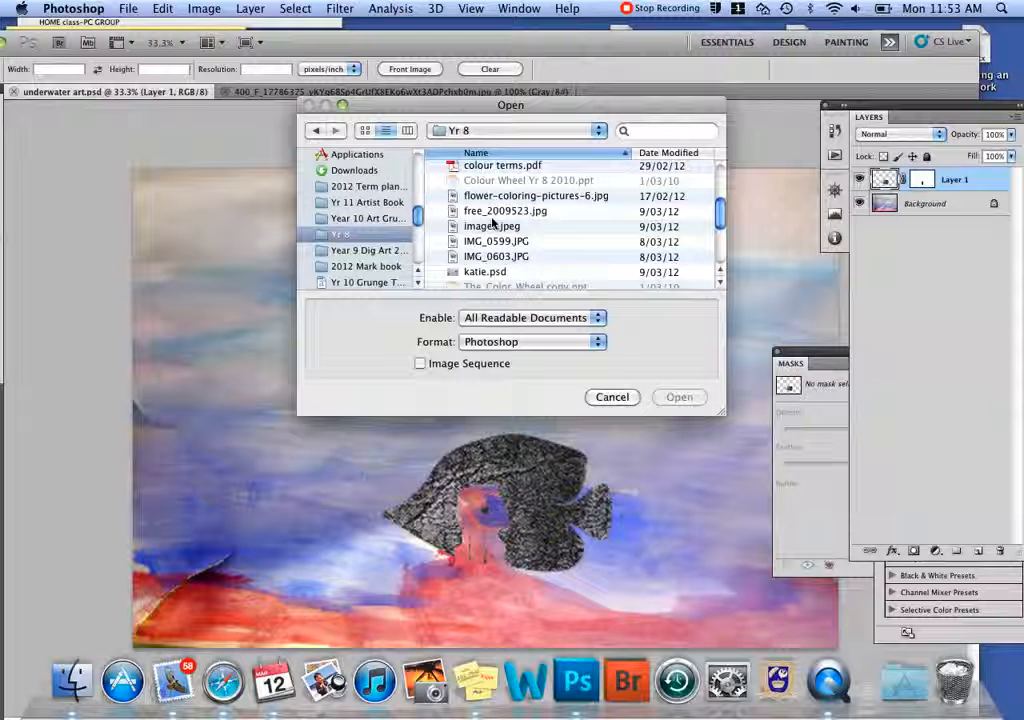
{"action": "left_click", "coordinate": [489, 242]}
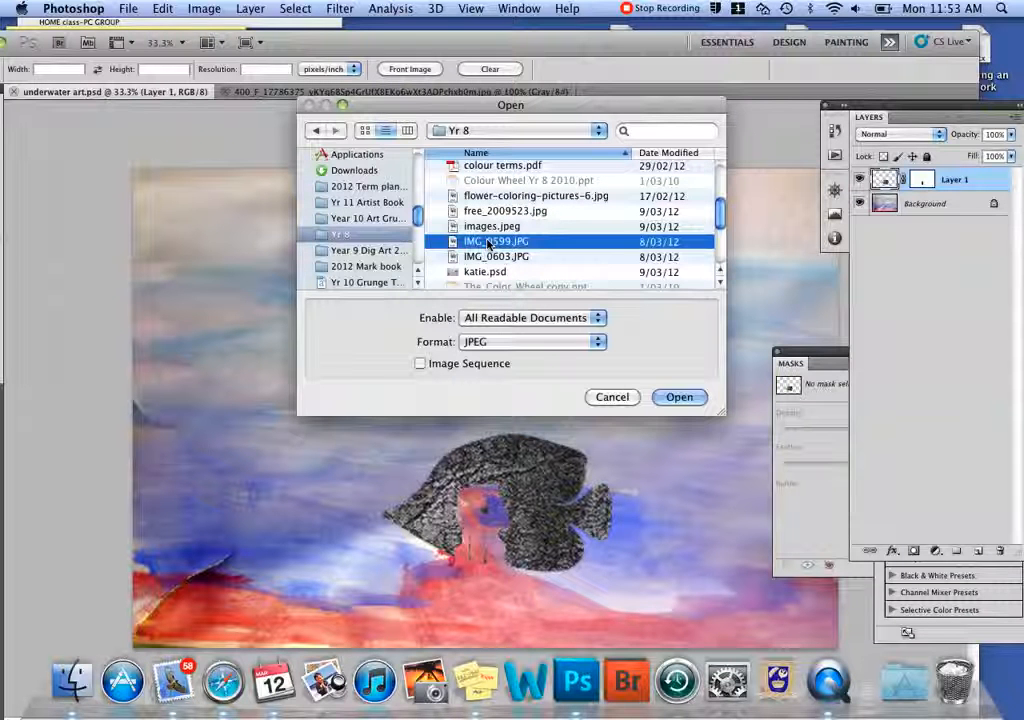
{"action": "left_click", "coordinate": [679, 398]}
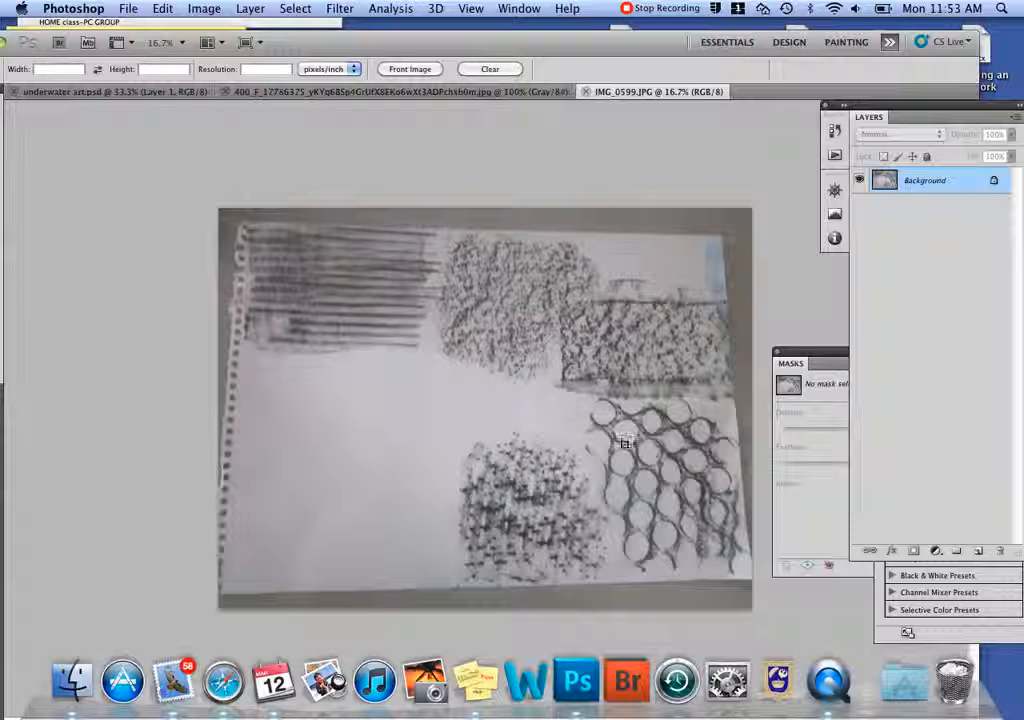
Crop the texture photo to the circle-patterned rubbing at the lower right of the sheet
{"action": "left_click_drag", "start_coordinate": [605, 428], "coordinate": [752, 539]}
{"action": "key", "text": "Return"}
{"action": "key", "text": "z"}
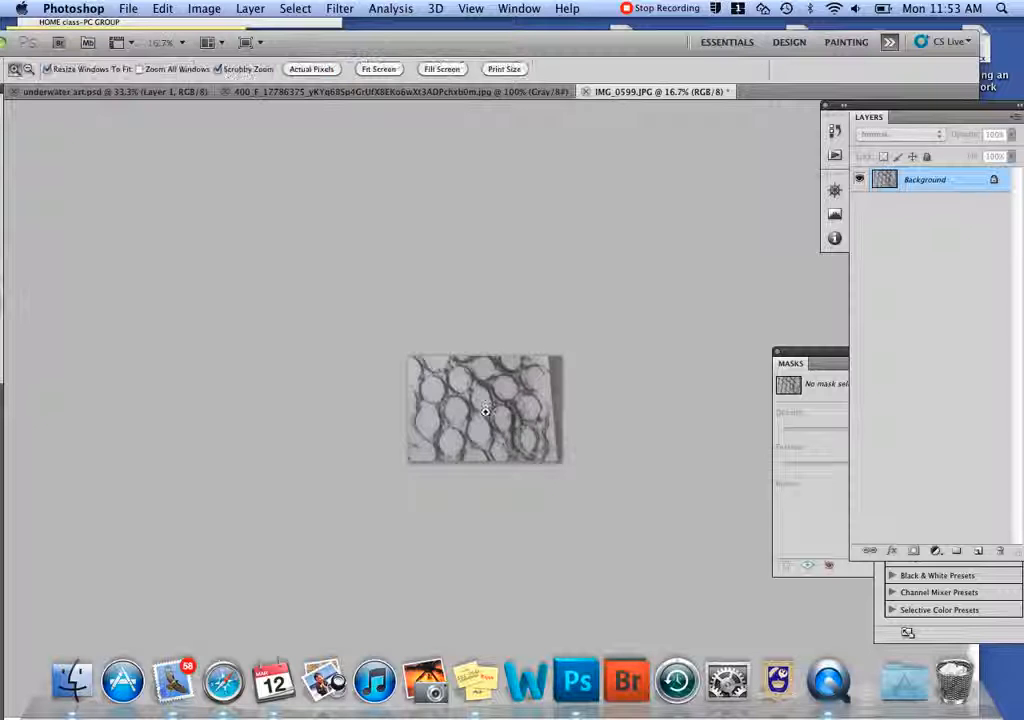
{"action": "left_click", "coordinate": [485, 410]}
{"action": "left_click", "coordinate": [480, 410]}
{"action": "left_click", "coordinate": [475, 411]}
{"action": "key", "text": "c"}
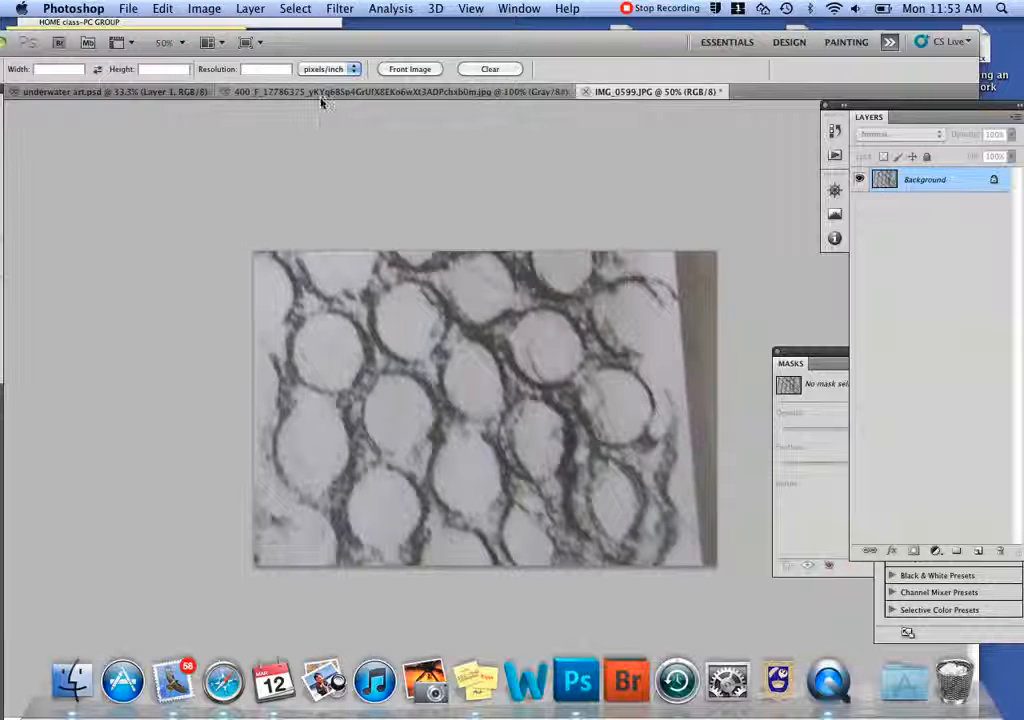
Switch to the fish silhouettes image and select the upper-right fish with the Magic Wand tool
{"action": "left_click", "coordinate": [319, 95]}
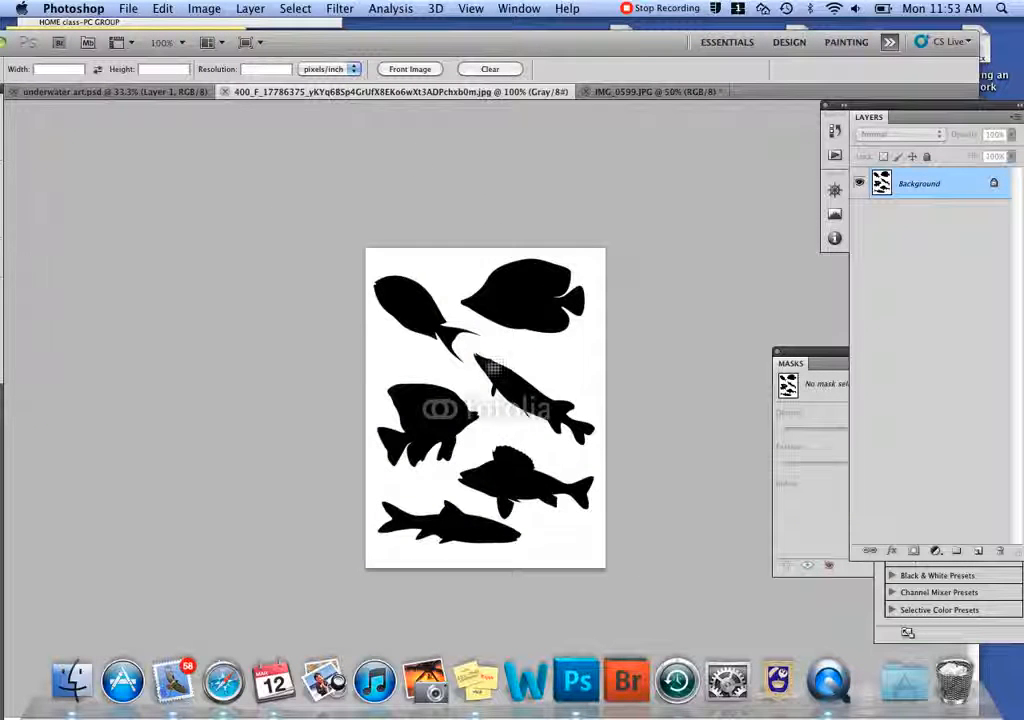
{"action": "left_click_drag", "start_coordinate": [359, 40], "coordinate": [408, 37]}
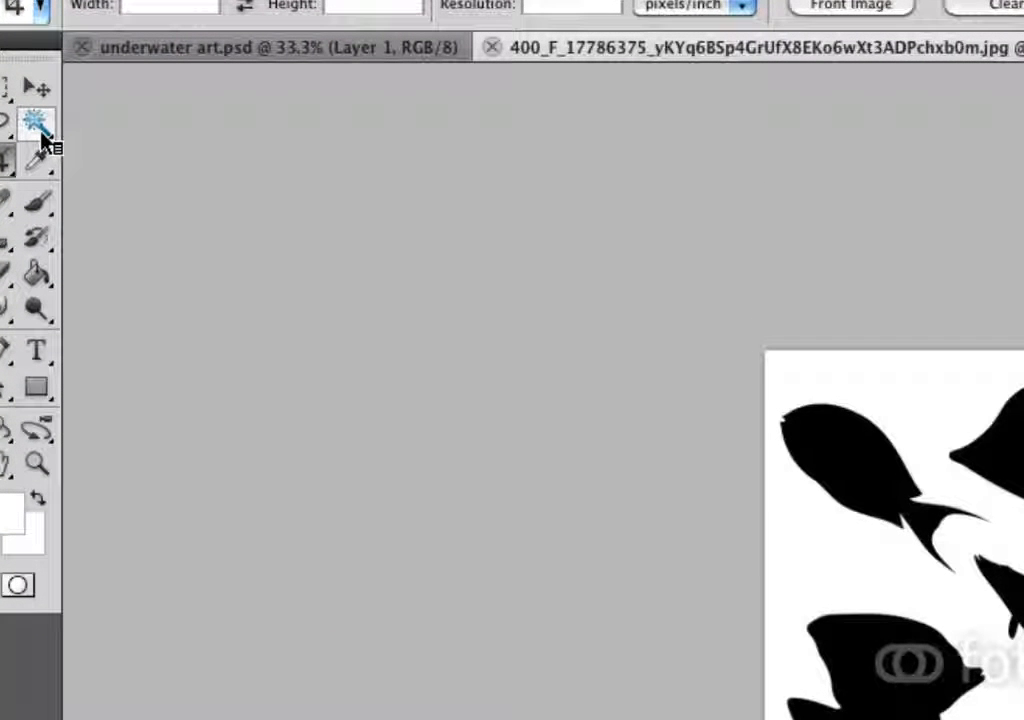
{"action": "left_click", "coordinate": [41, 137]}
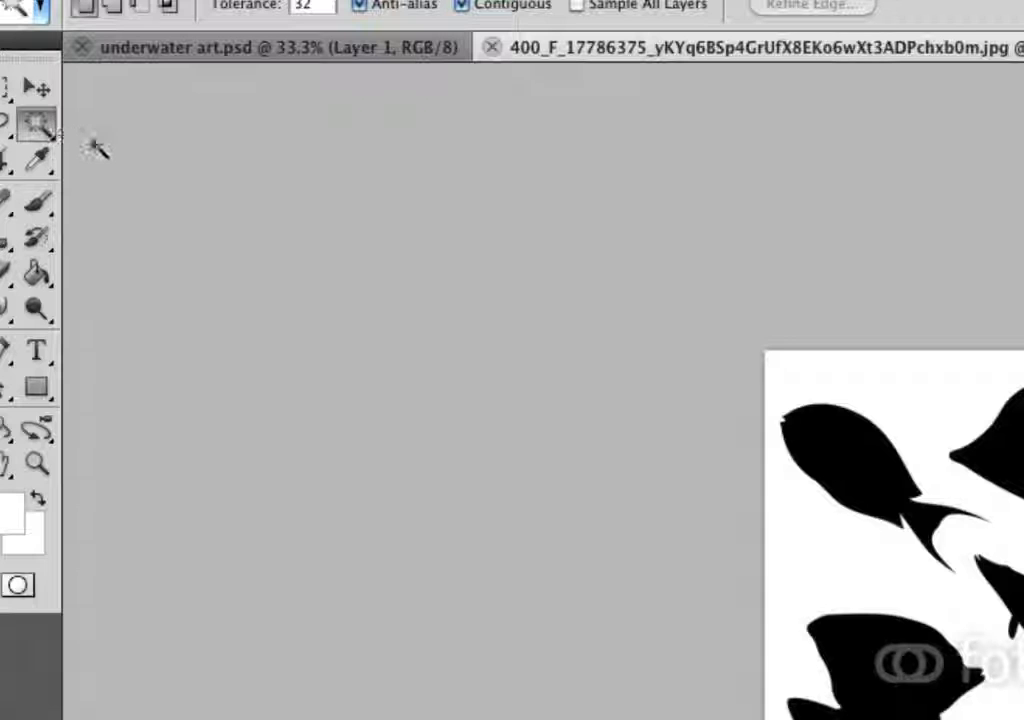
{"action": "left_click", "coordinate": [41, 137]}
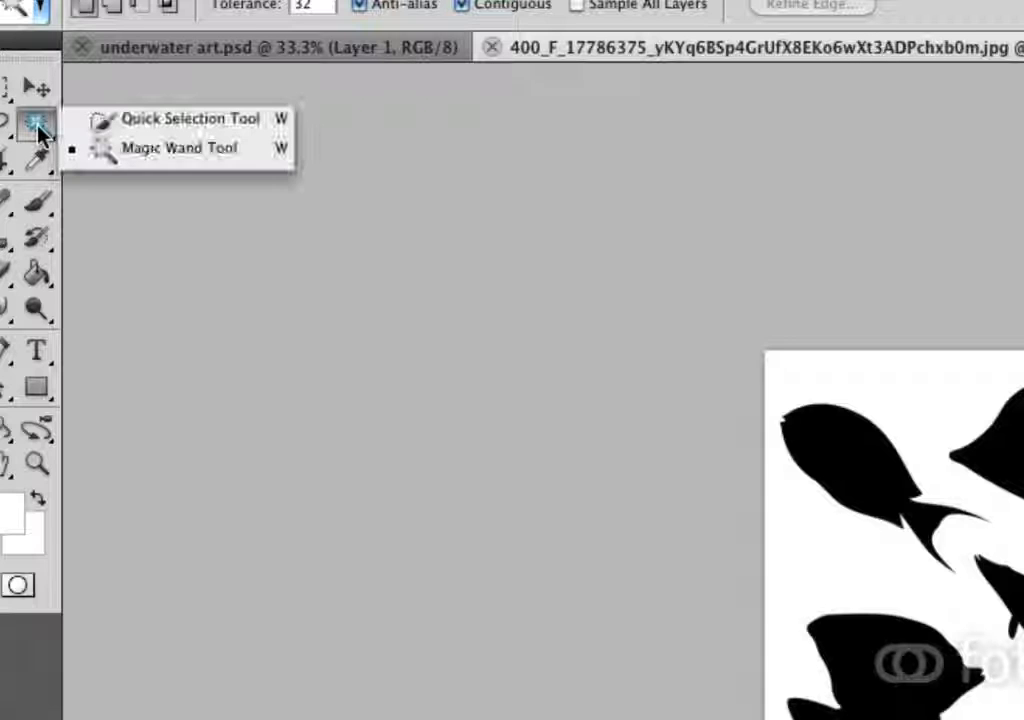
{"action": "left_click", "coordinate": [101, 121]}
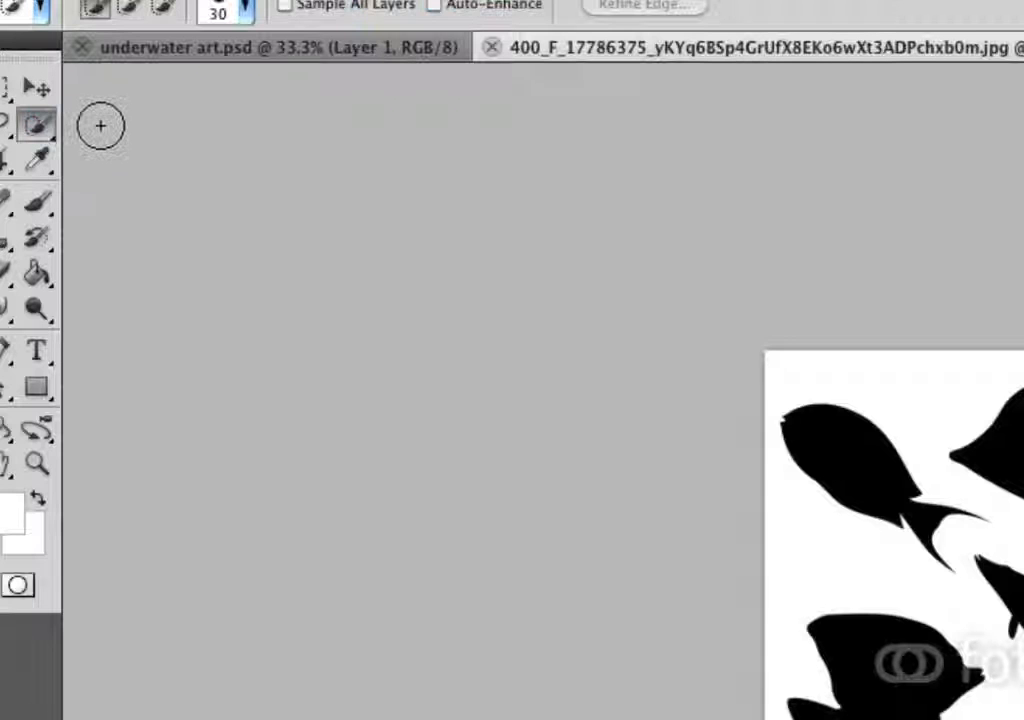
{"action": "left_click", "coordinate": [40, 131]}
{"action": "left_click", "coordinate": [122, 150]}
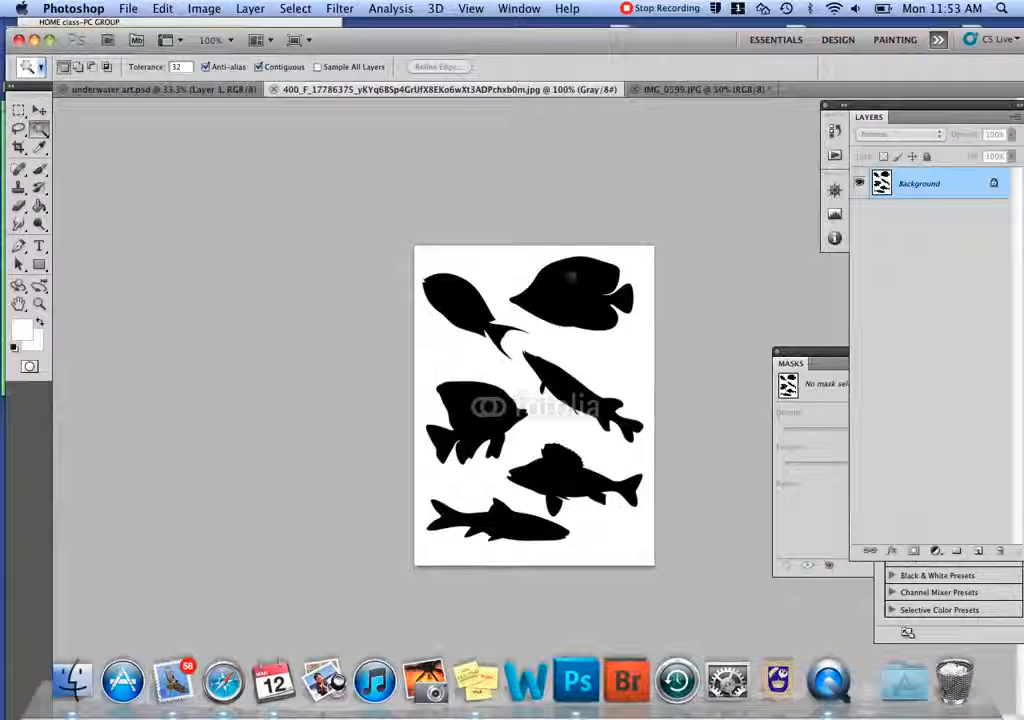
{"action": "left_click", "coordinate": [576, 283]}
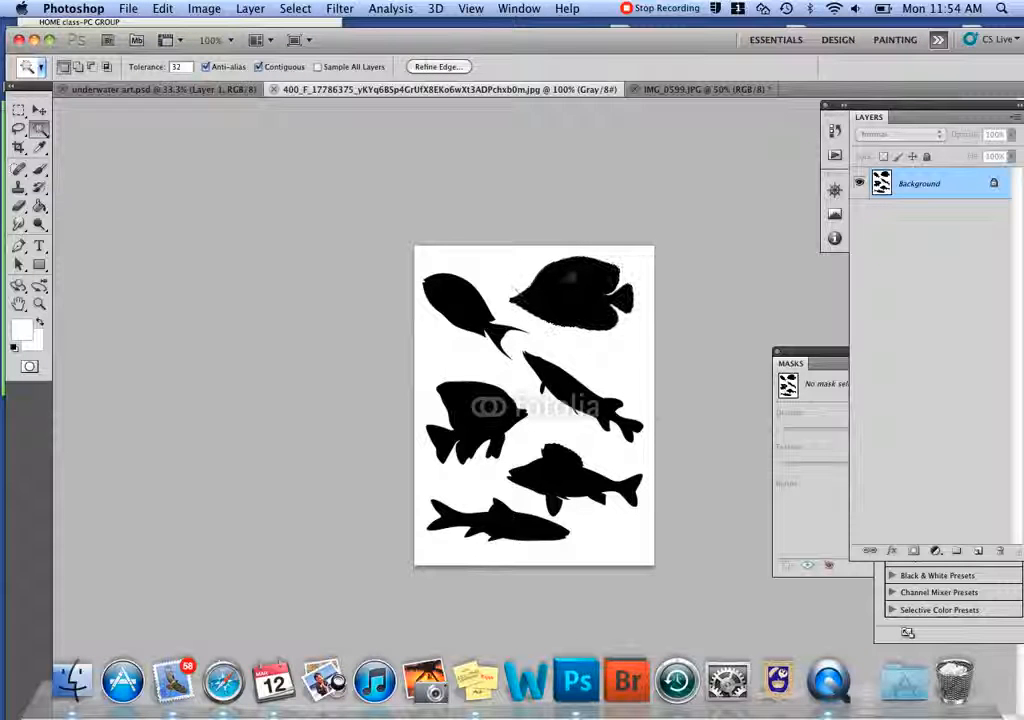
{"action": "left_click", "coordinate": [492, 286]}
{"action": "key", "text": "super+shift+i"}
{"action": "key", "text": "super+d"}
{"action": "left_click", "coordinate": [600, 297]}
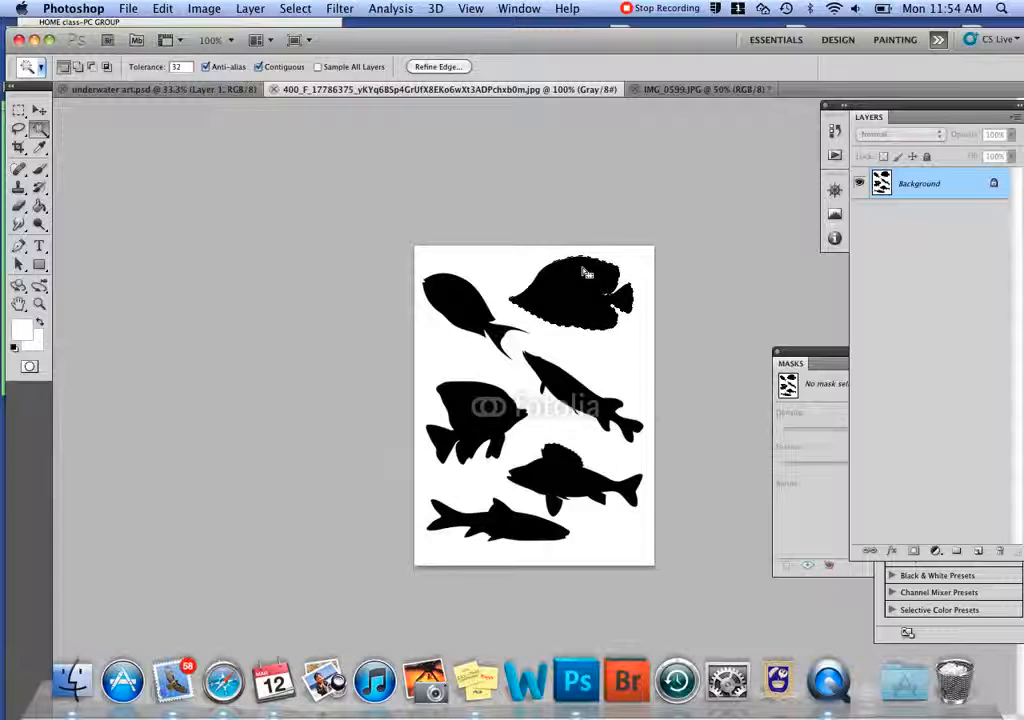
Float the silhouettes image in its own window and move the selected fish onto the circle texture in IMG_0599.JPG
{"action": "left_click_drag", "start_coordinate": [385, 89], "coordinate": [367, 174]}
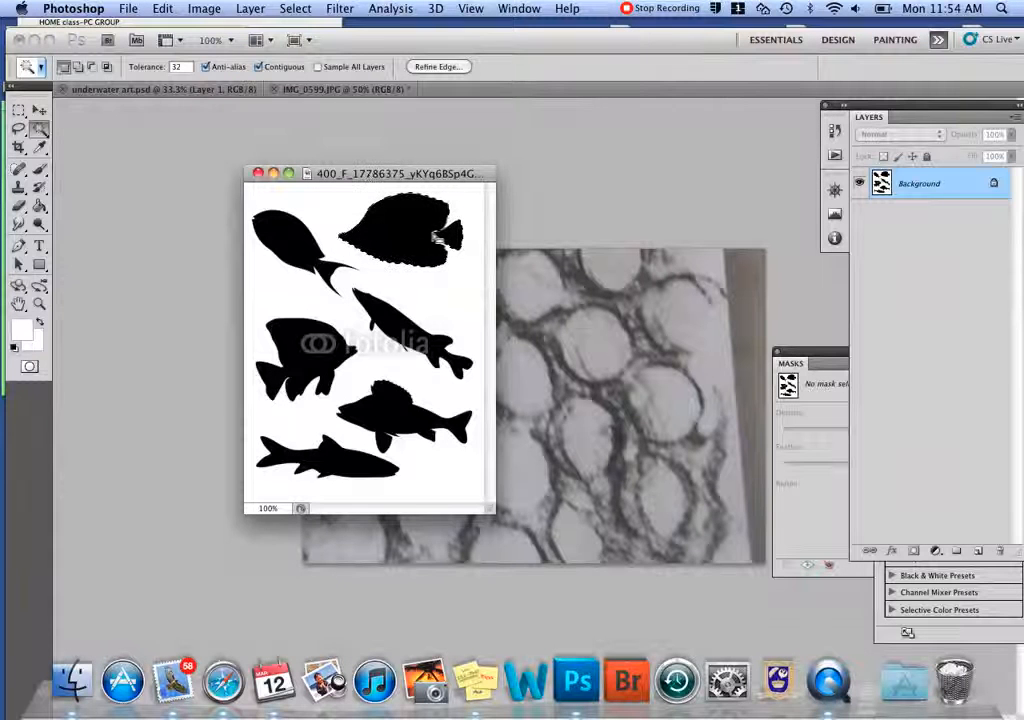
{"action": "left_click", "coordinate": [40, 112]}
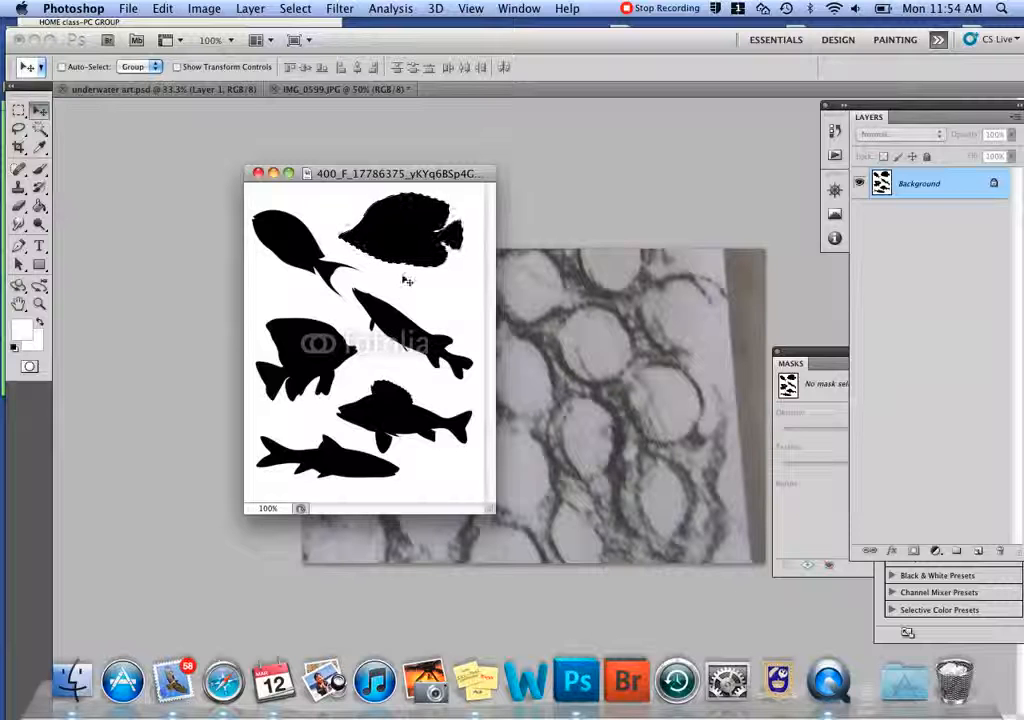
{"action": "left_click_drag", "start_coordinate": [395, 238], "coordinate": [493, 402]}
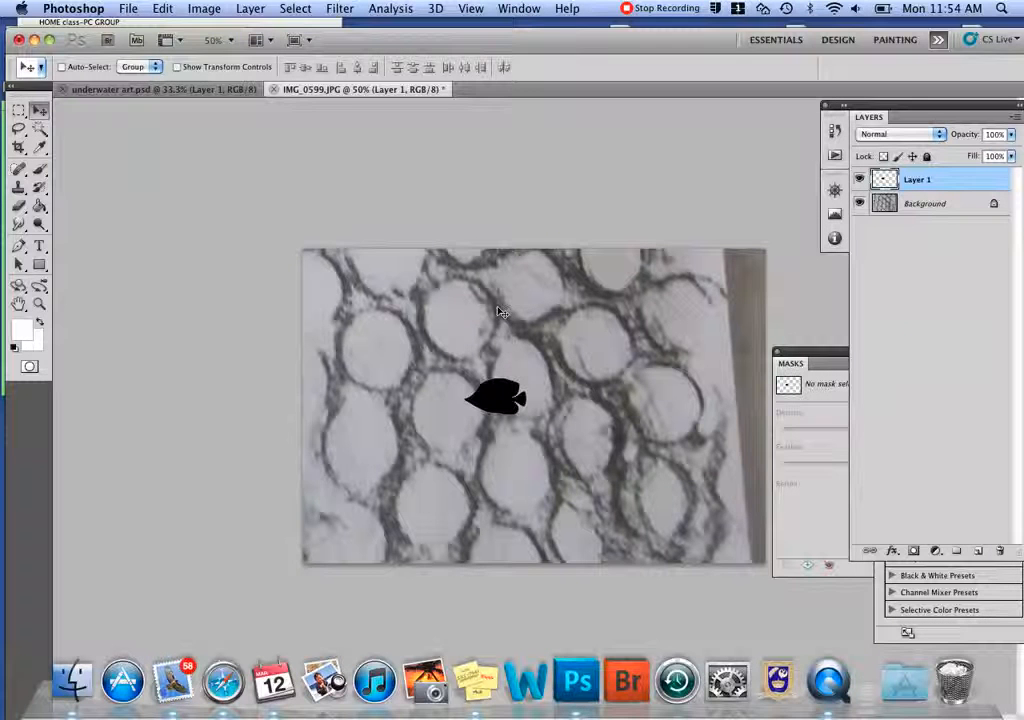
Scale the fish silhouette proportionally to about 410% with Free Transform and place it over the upper-left part of the circle texture
{"action": "left_click", "coordinate": [163, 8]}
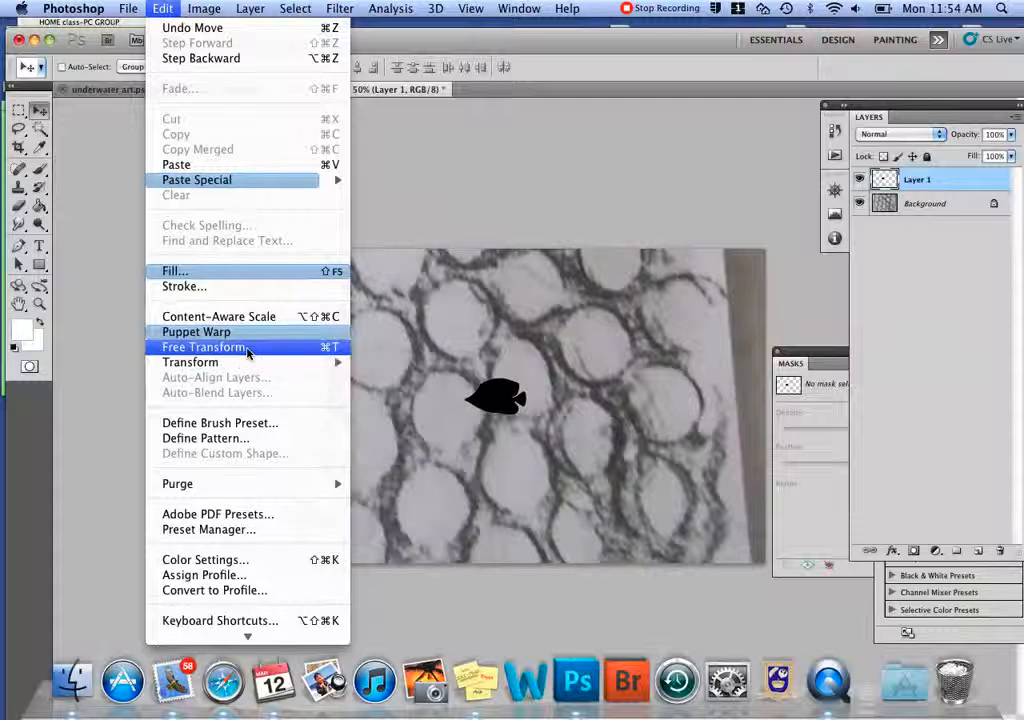
{"action": "left_click", "coordinate": [245, 347]}
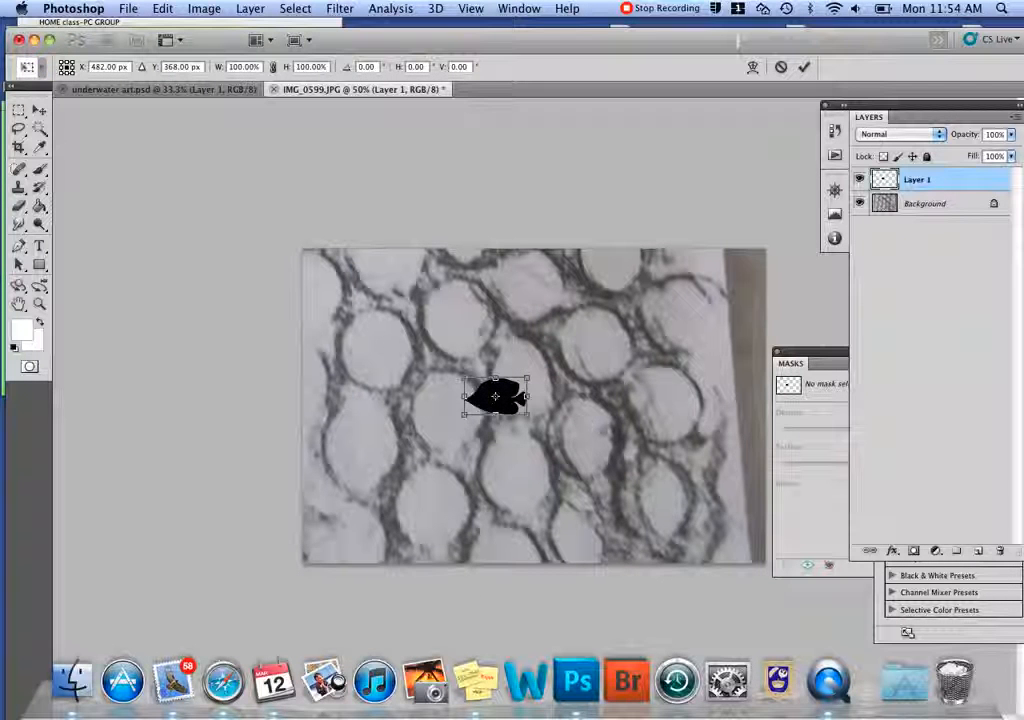
{"action": "left_click_drag", "start_coordinate": [527, 414], "coordinate": [725, 491]}
{"action": "left_click_drag", "start_coordinate": [586, 451], "coordinate": [473, 407]}
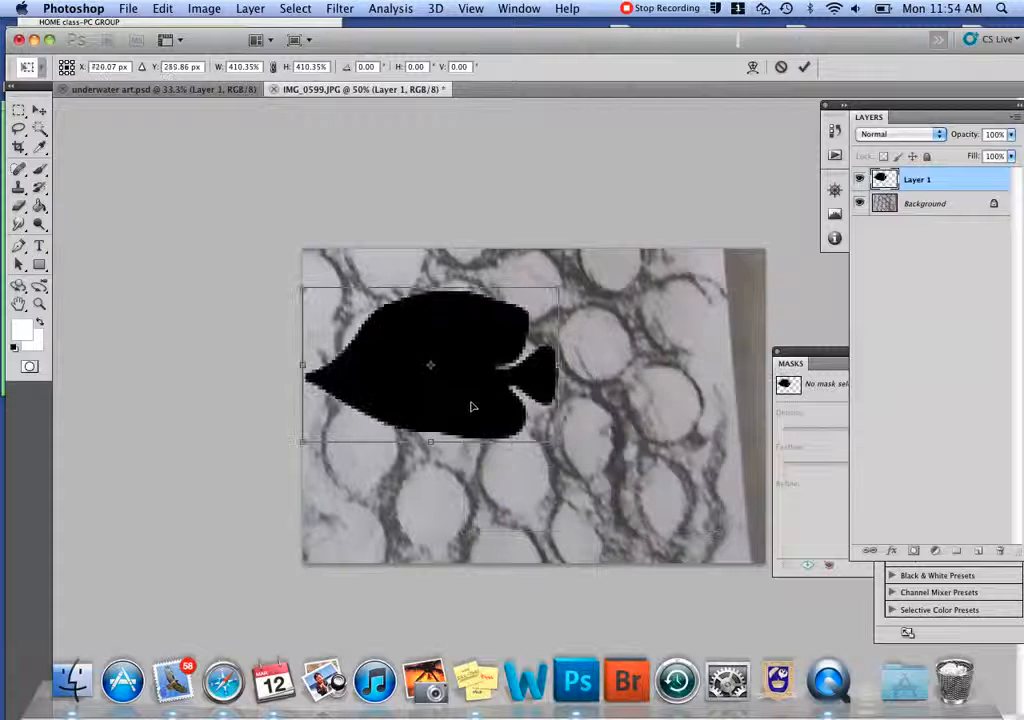
{"action": "left_click", "coordinate": [803, 69]}
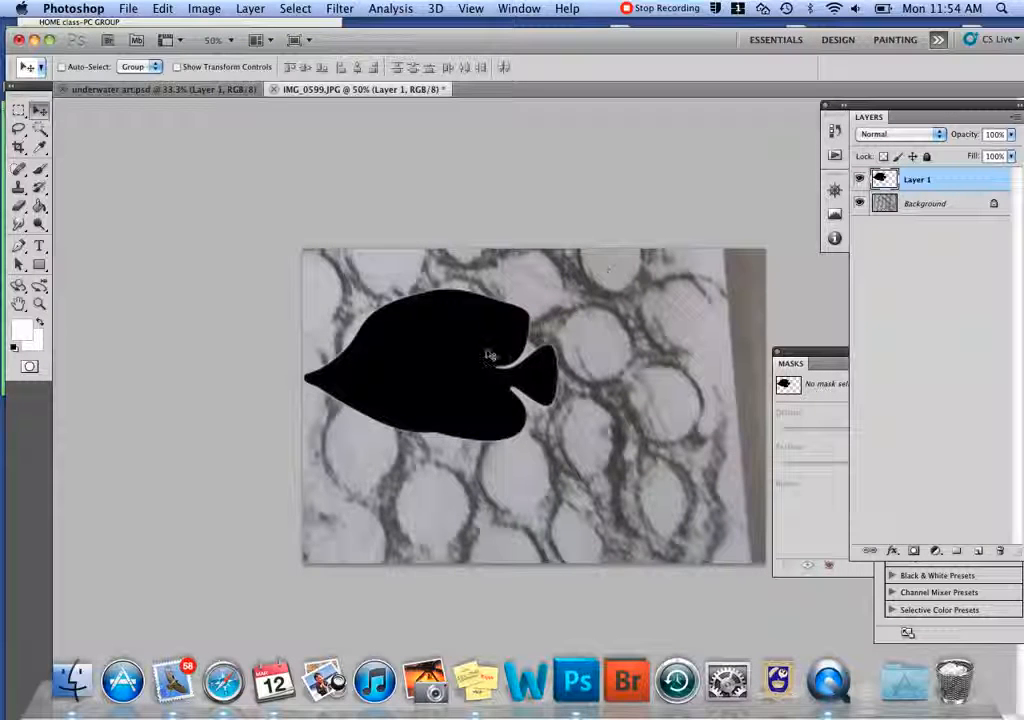
Select the enlarged fish shape with the Magic Wand, hide Layer 1 and make the Background layer active
{"action": "left_click", "coordinate": [41, 135]}
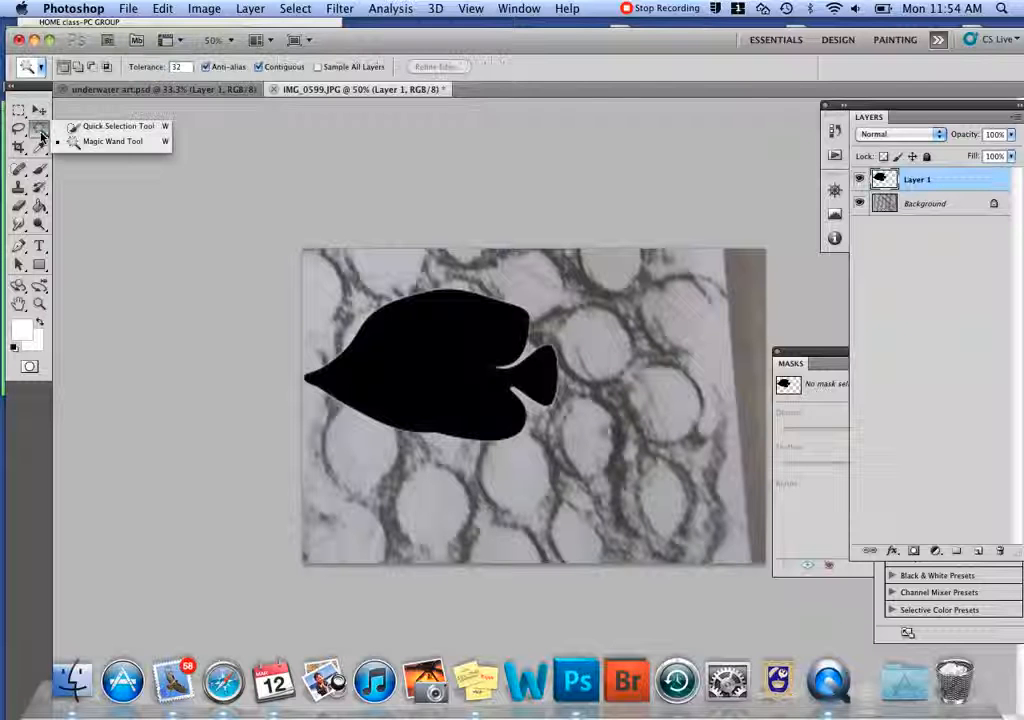
{"action": "left_click", "coordinate": [141, 143]}
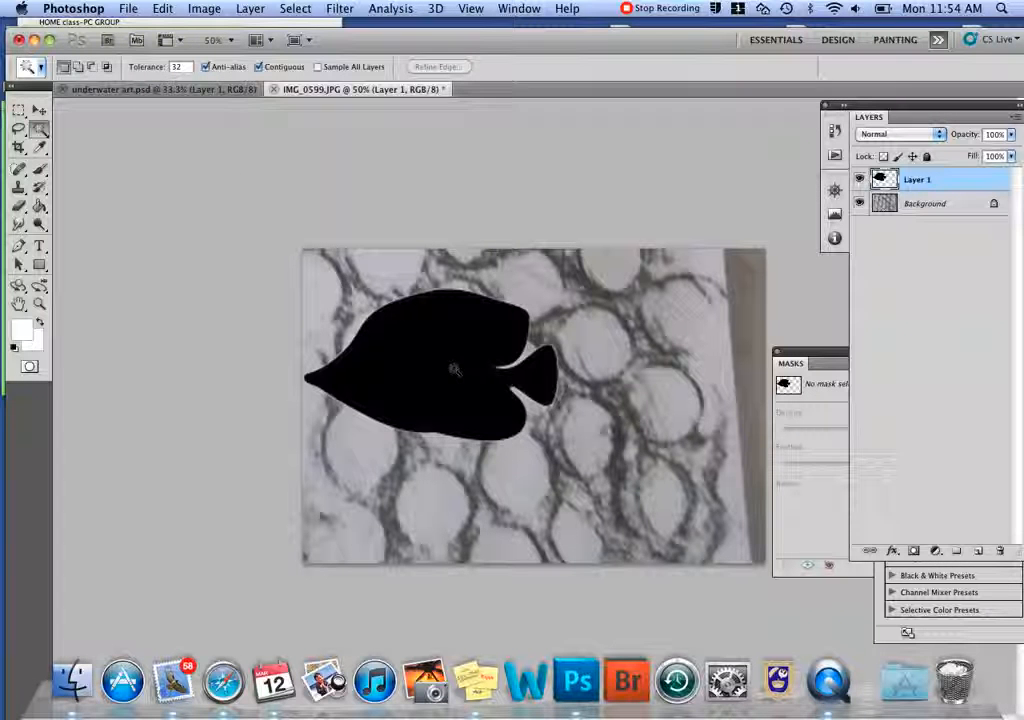
{"action": "left_click", "coordinate": [490, 378]}
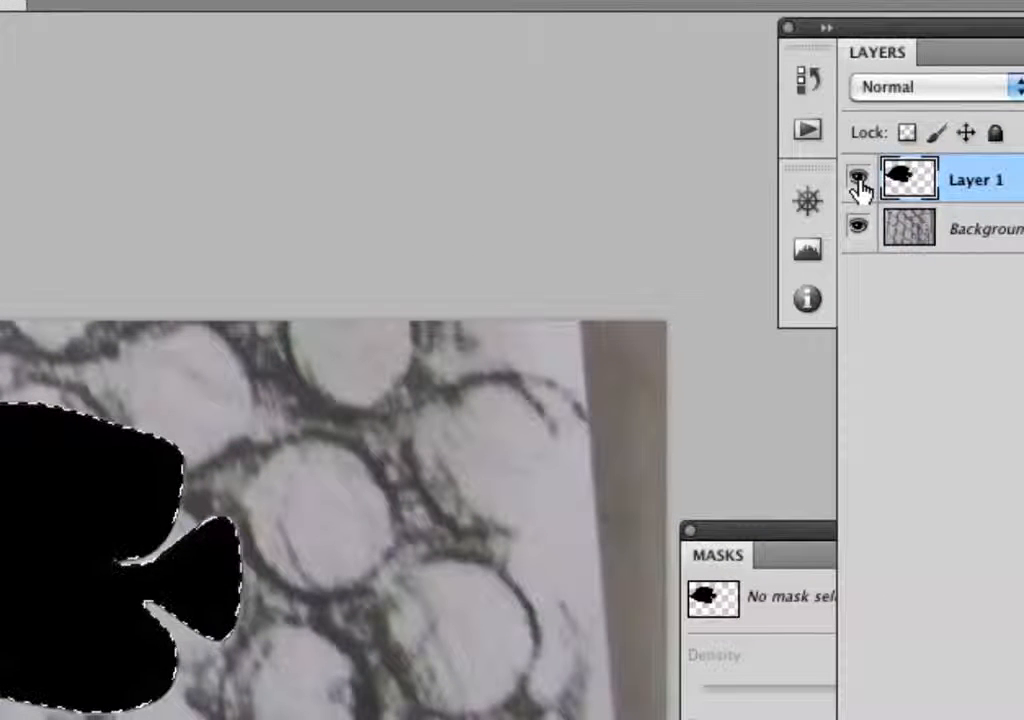
{"action": "left_click", "coordinate": [858, 181]}
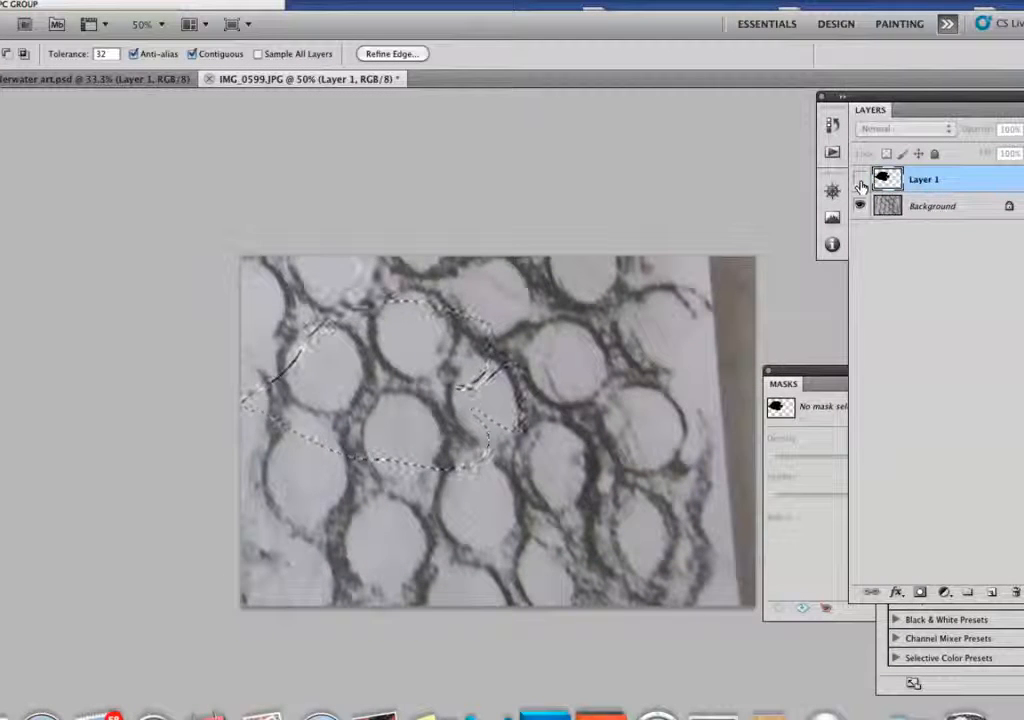
{"action": "left_click", "coordinate": [919, 206]}
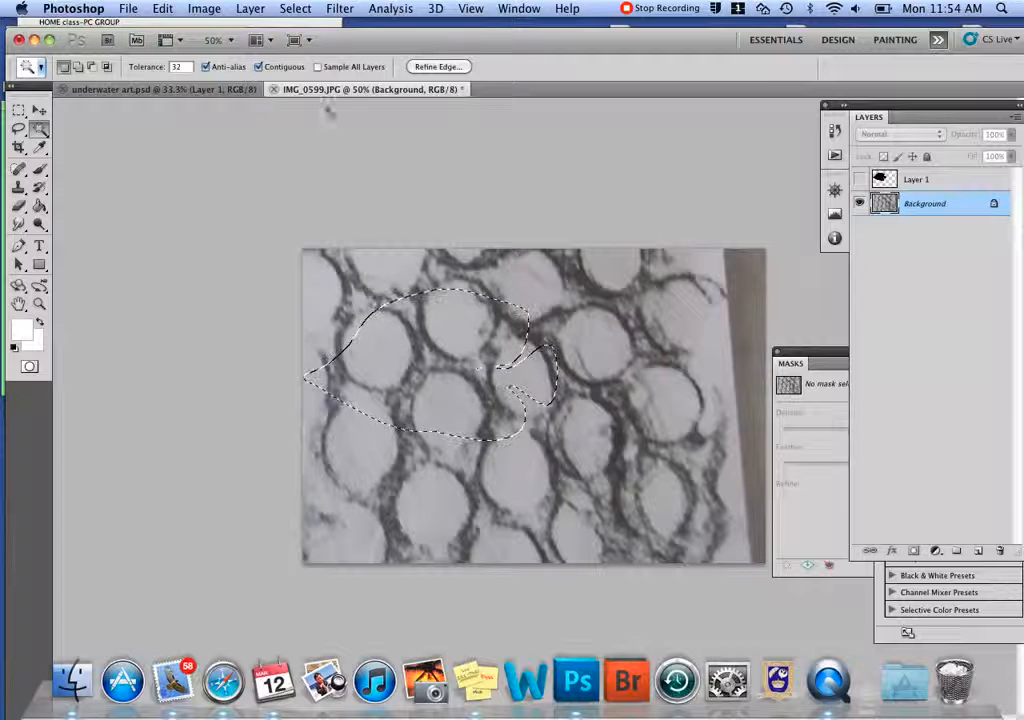
Float the texture image in its own window and move the fish-shaped texture selection into underwater art.psd
{"action": "left_click_drag", "start_coordinate": [360, 89], "coordinate": [449, 163]}
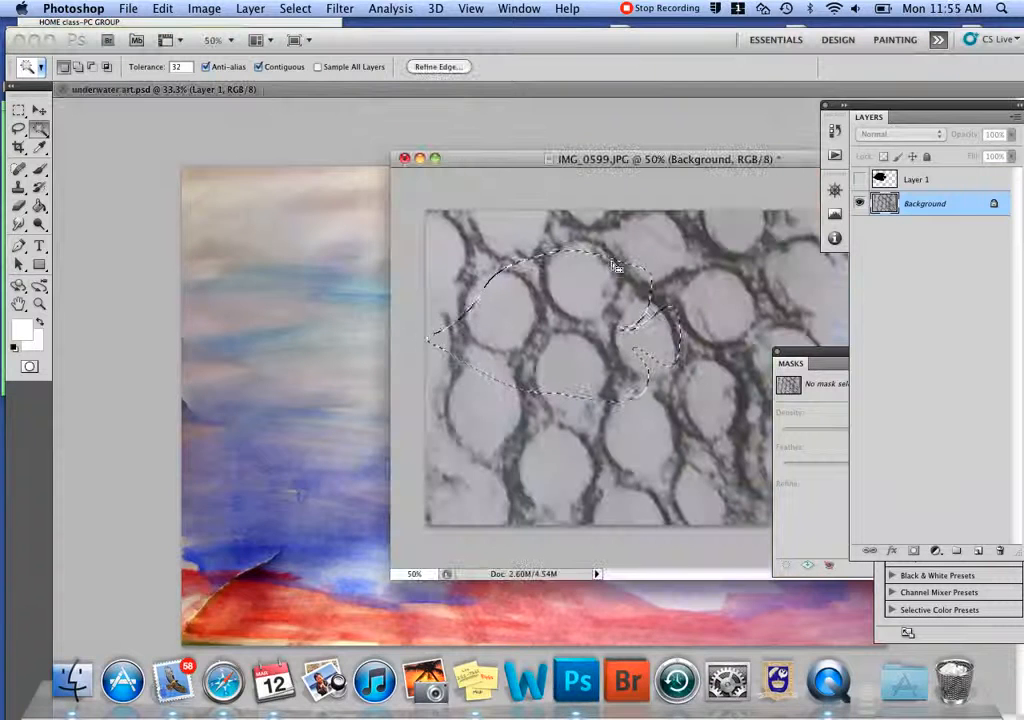
{"action": "key", "text": "v"}
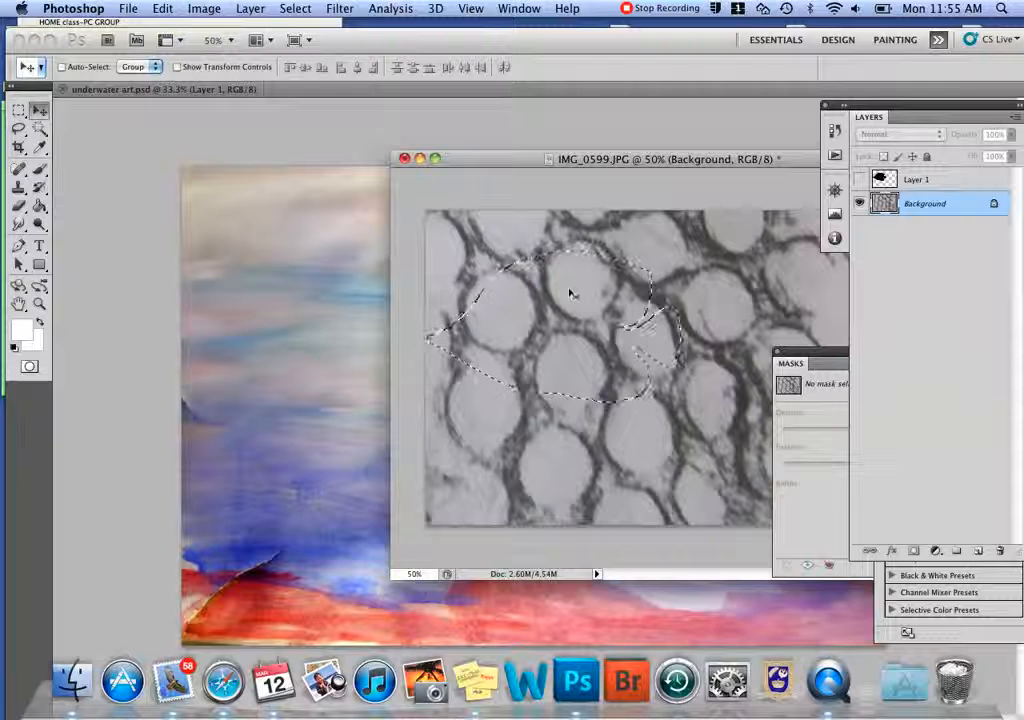
{"action": "left_click_drag", "start_coordinate": [570, 293], "coordinate": [430, 327]}
{"action": "left_click_drag", "start_coordinate": [467, 50], "coordinate": [446, 38]}
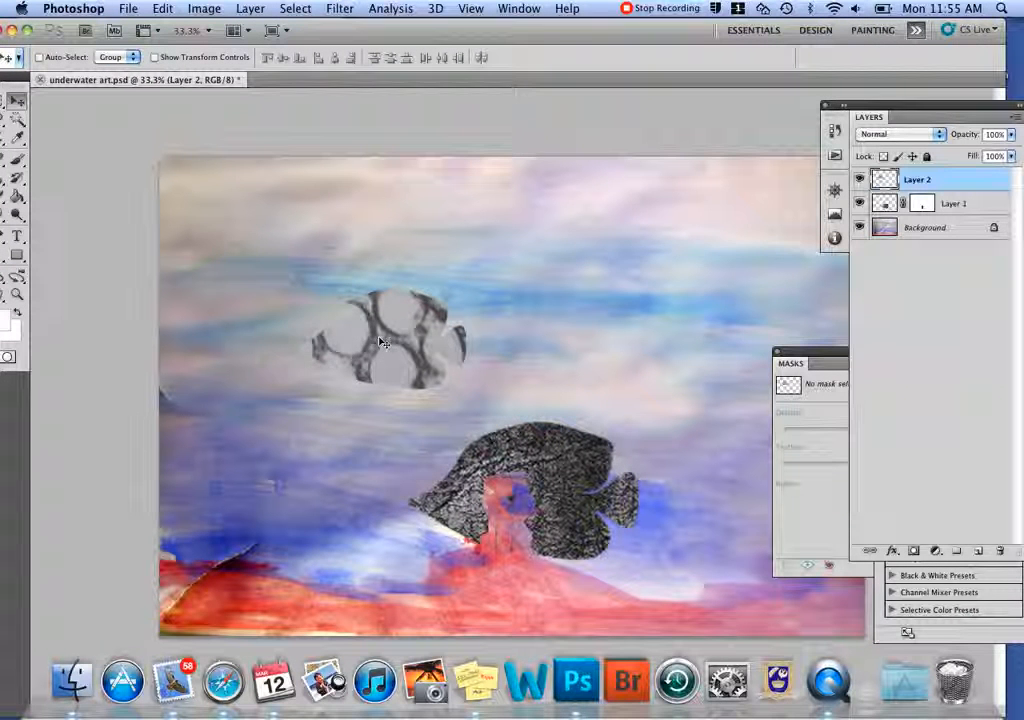
Move the circle-textured fish toward the painting's left edge and flip it horizontally with Free Transform to about -111% width
{"action": "left_click_drag", "start_coordinate": [385, 345], "coordinate": [284, 315]}
{"action": "key", "text": "ctrl+t"}
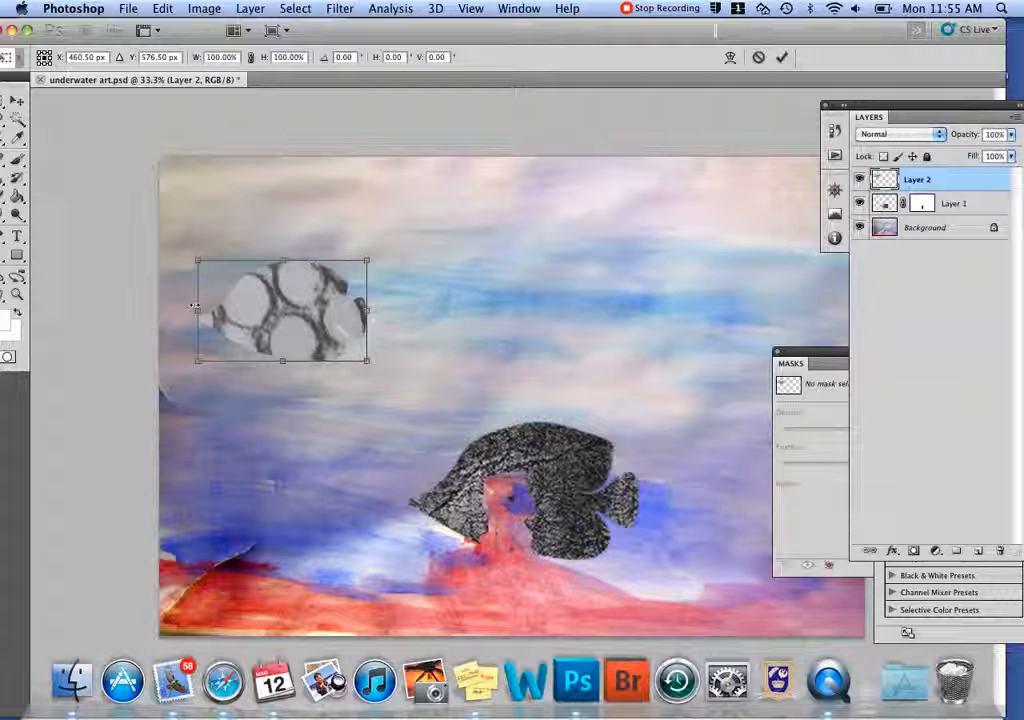
{"action": "left_click_drag", "start_coordinate": [192, 308], "coordinate": [321, 330]}
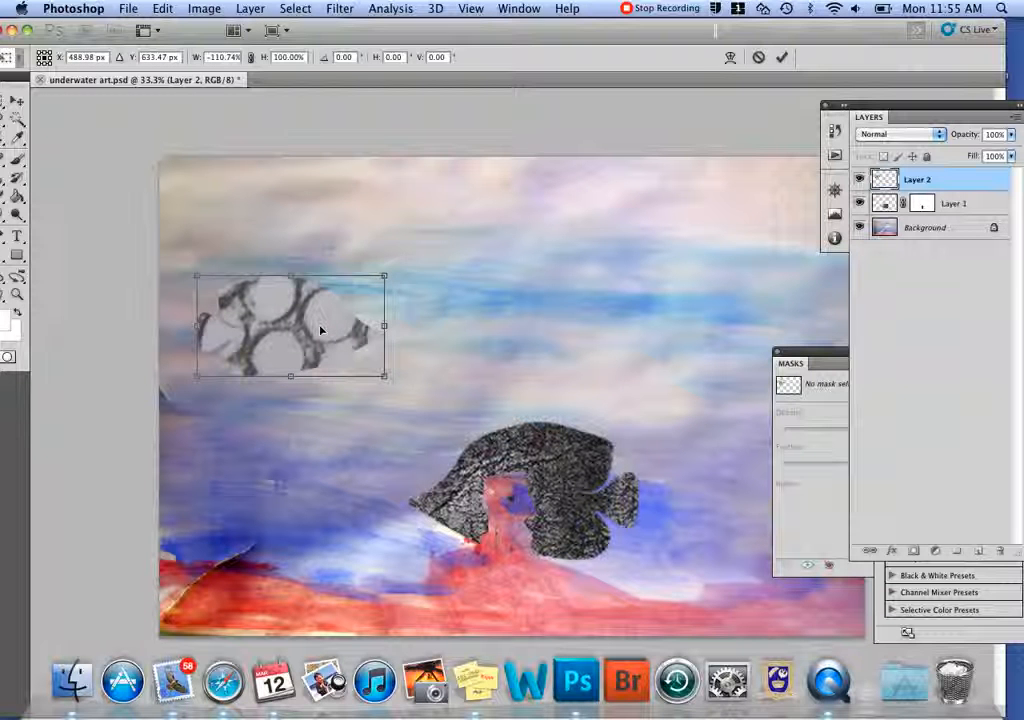
{"action": "key", "text": "Return"}
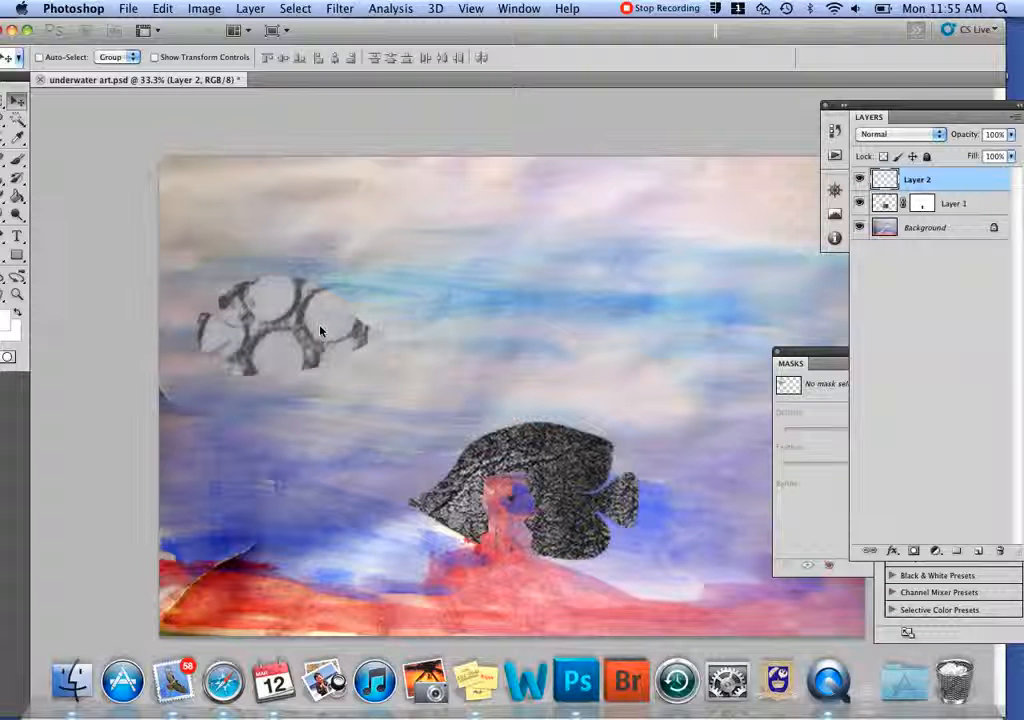
Move the circle-textured fish down so that it overlaps the front of the dark fish
{"action": "left_click_drag", "start_coordinate": [323, 332], "coordinate": [330, 358]}
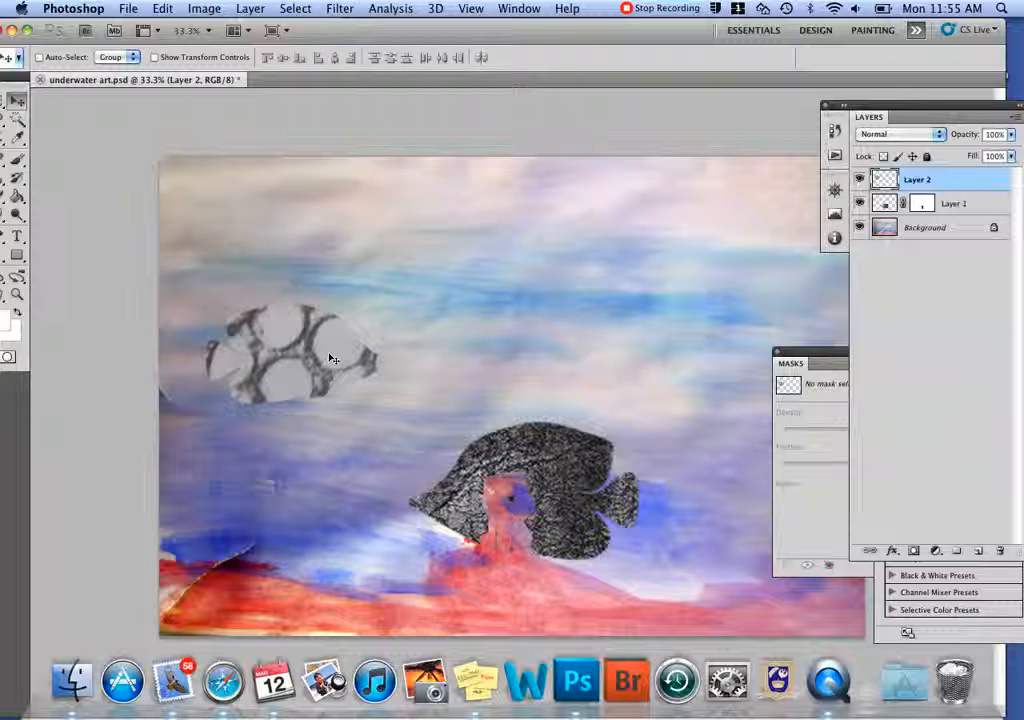
{"action": "left_click_drag", "start_coordinate": [333, 358], "coordinate": [467, 485]}
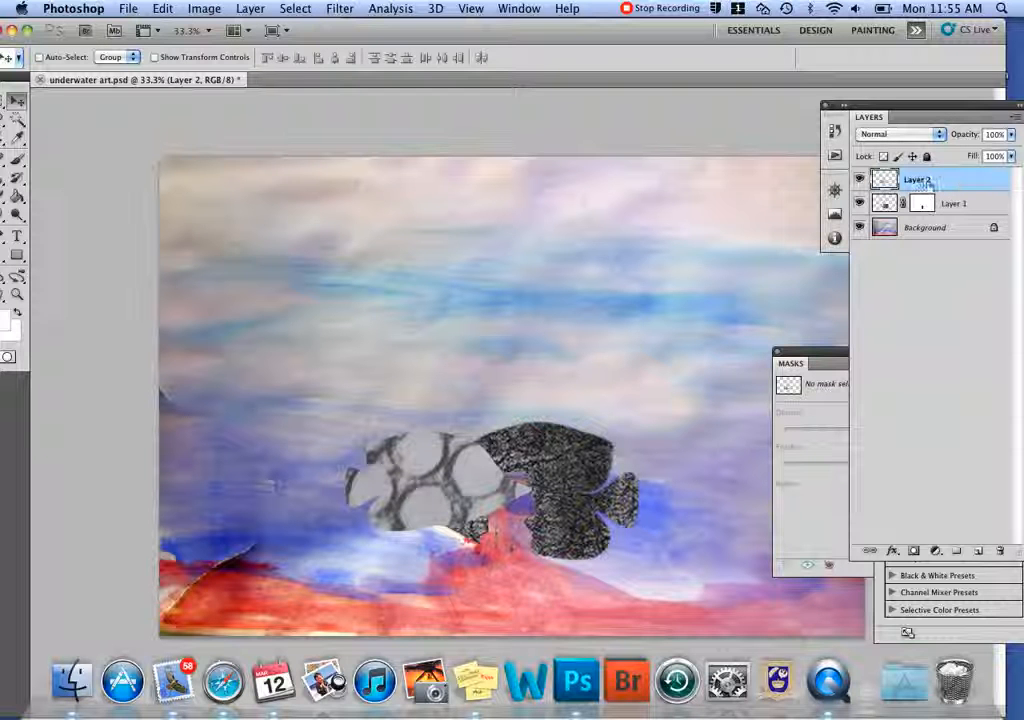
{"action": "mouse_move", "coordinate": [935, 183]}
{"action": "left_mouse_down"}
{"action": "mouse_move", "coordinate": [940, 212]}
{"action": "mouse_move", "coordinate": [944, 177]}
{"action": "left_mouse_up"}
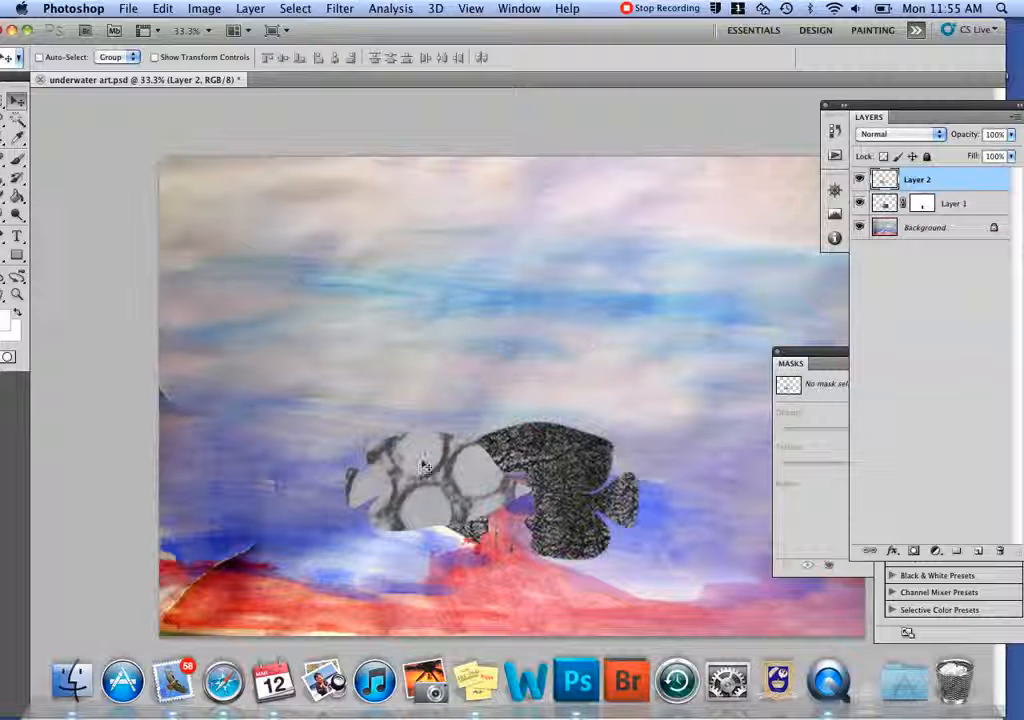
Move the circle-textured fish into the open water above and to the left of the dark fish
{"action": "left_click_drag", "start_coordinate": [318, 345], "coordinate": [325, 297]}
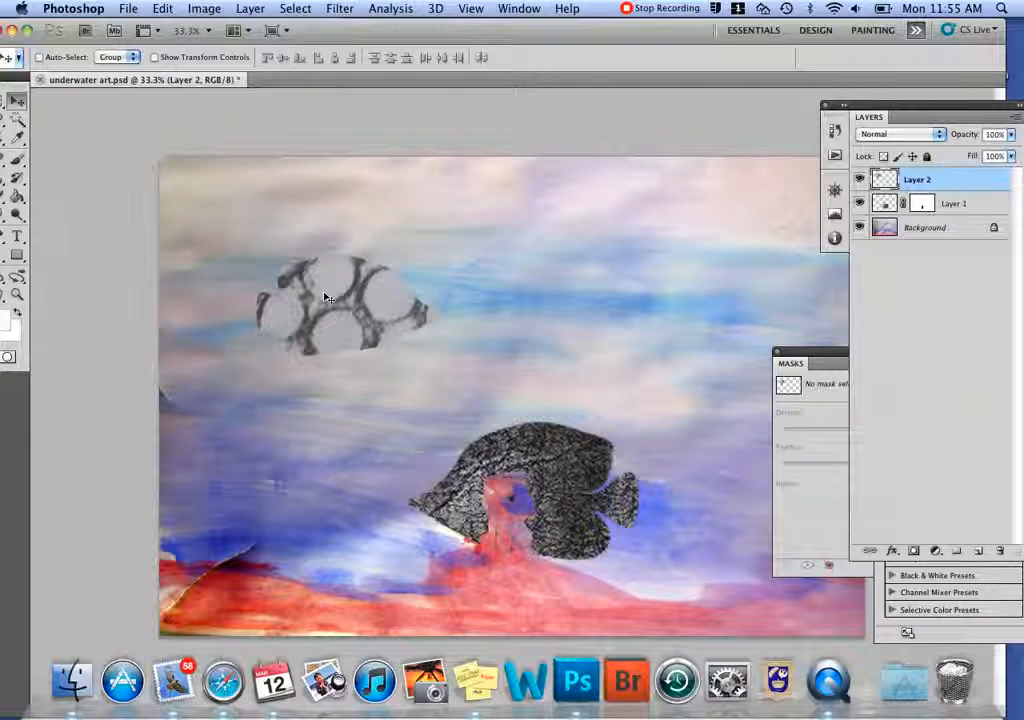
Try a Perspective transform on the circle-textured fish, narrowing its left end and flaring its right end to about 178% height
{"action": "left_click", "coordinate": [164, 8]}
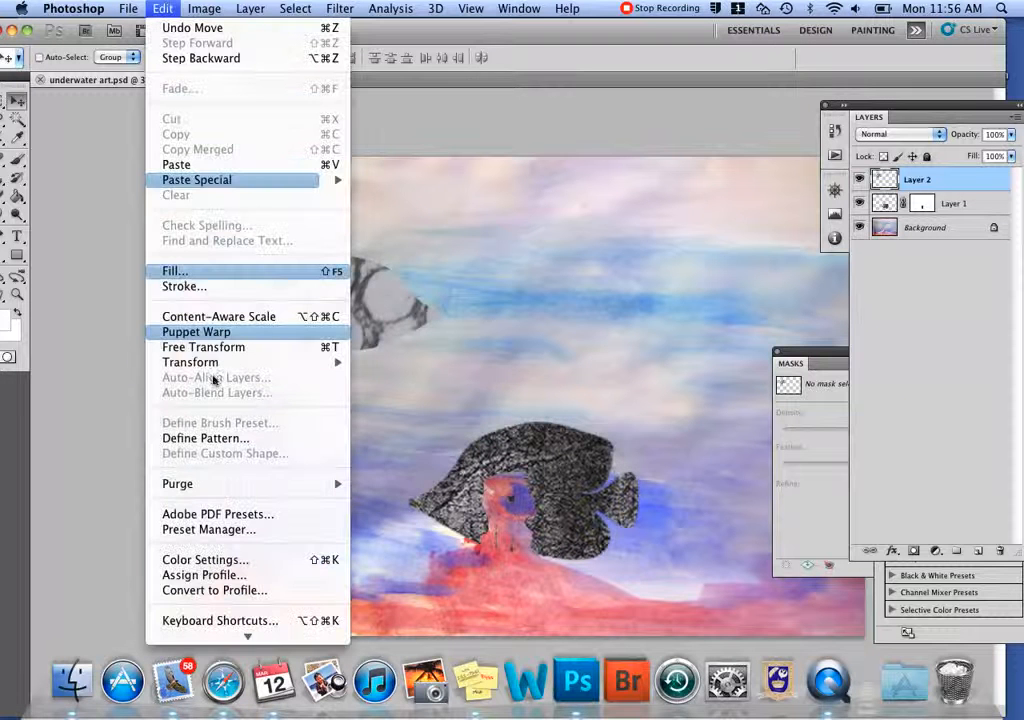
{"action": "mouse_move", "coordinate": [300, 362]}
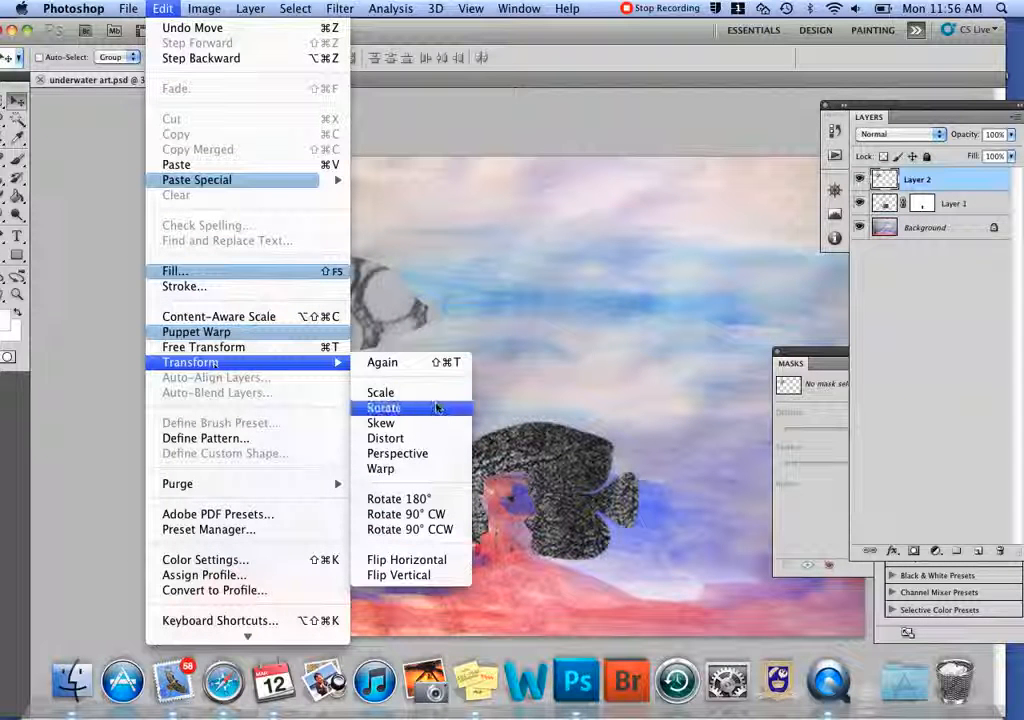
{"action": "left_click", "coordinate": [430, 455]}
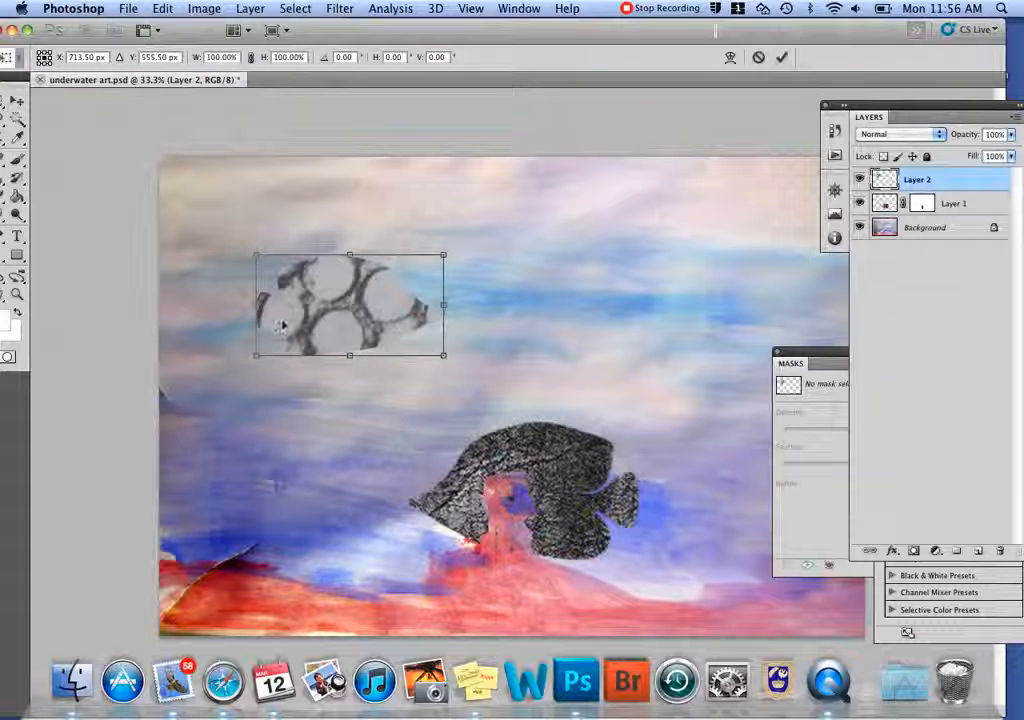
{"action": "left_click_drag", "start_coordinate": [257, 364], "coordinate": [210, 422]}
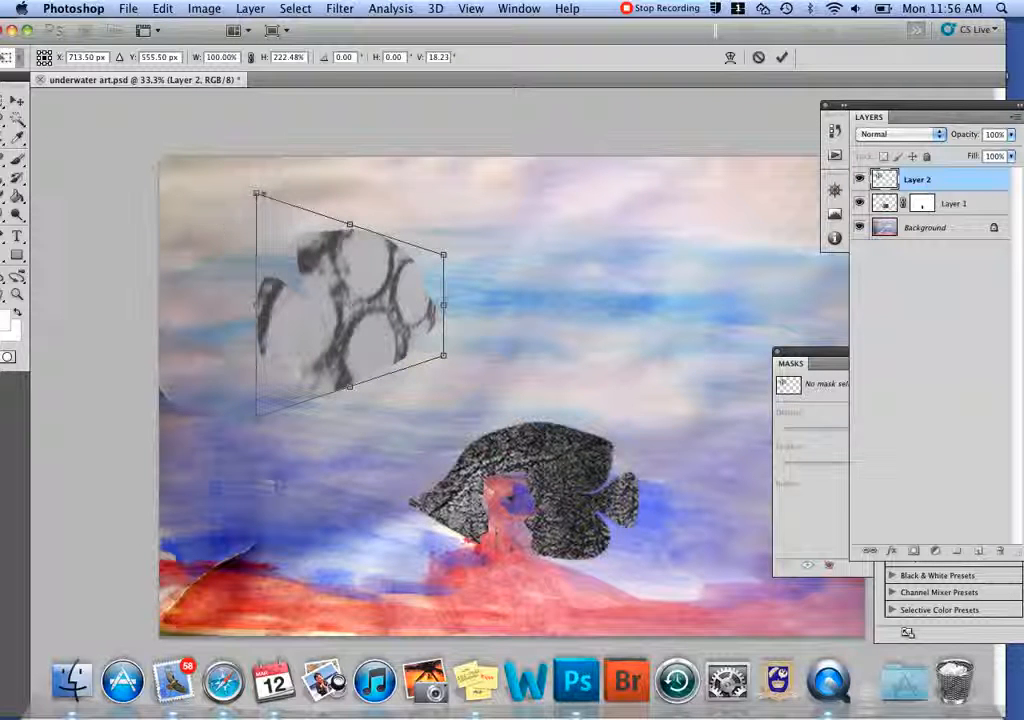
{"action": "left_click_drag", "start_coordinate": [257, 195], "coordinate": [257, 268]}
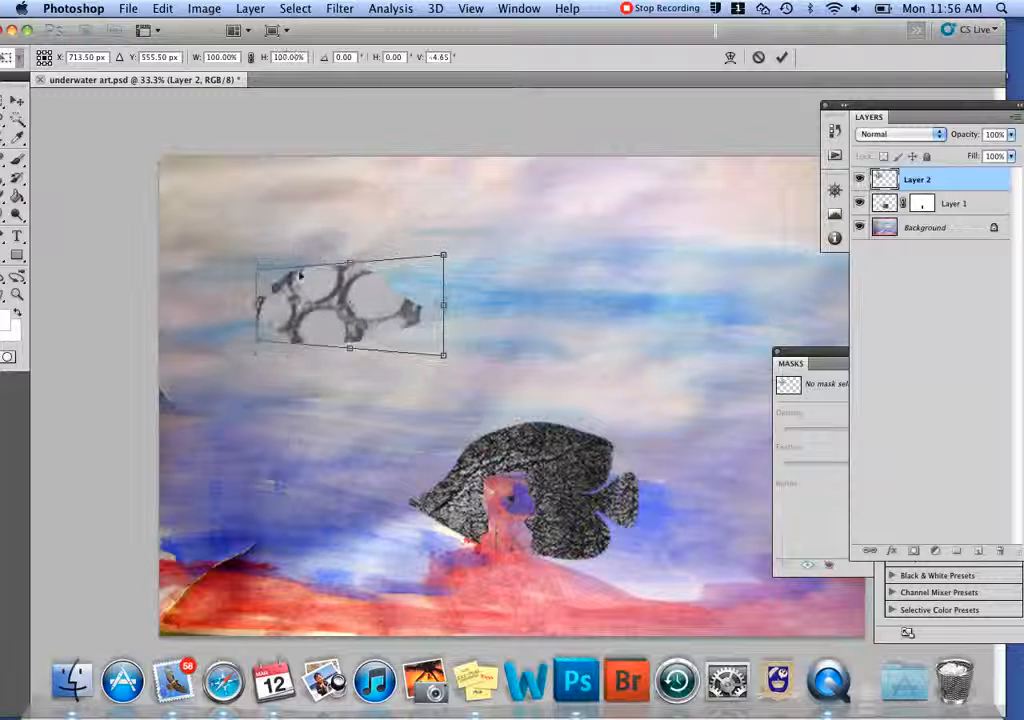
{"action": "left_click_drag", "start_coordinate": [447, 262], "coordinate": [466, 221]}
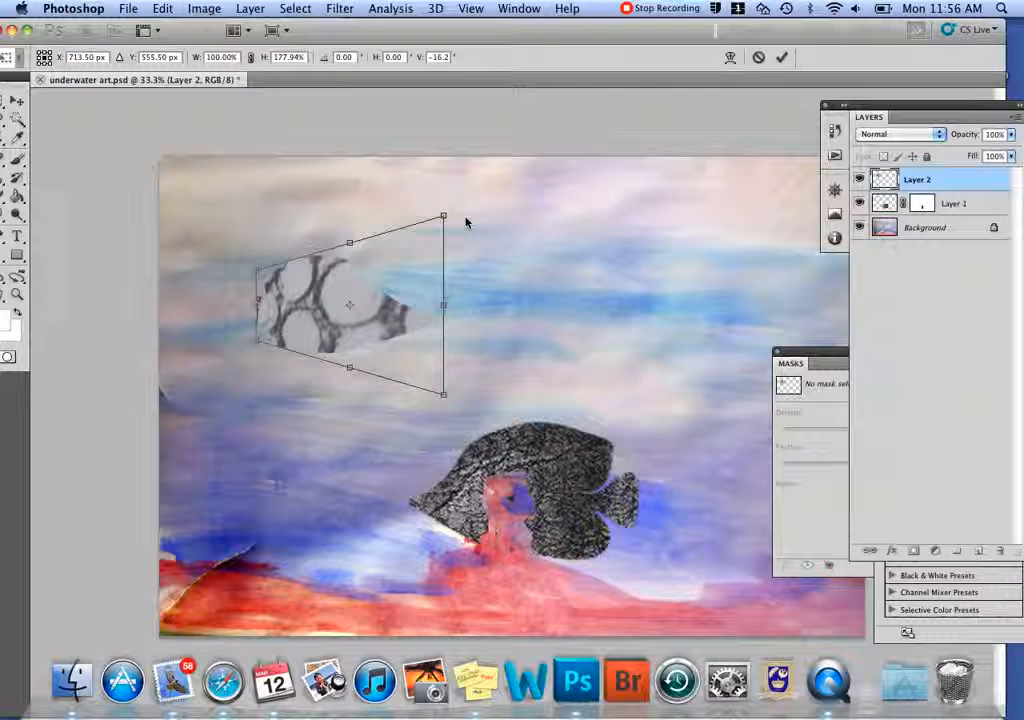
{"action": "left_click", "coordinate": [781, 57]}
Try to Distort the circle-textured fish, stretching it to about 125% width and 143% height, slanting its top leftward and raising its right side
{"action": "left_click", "coordinate": [162, 8]}
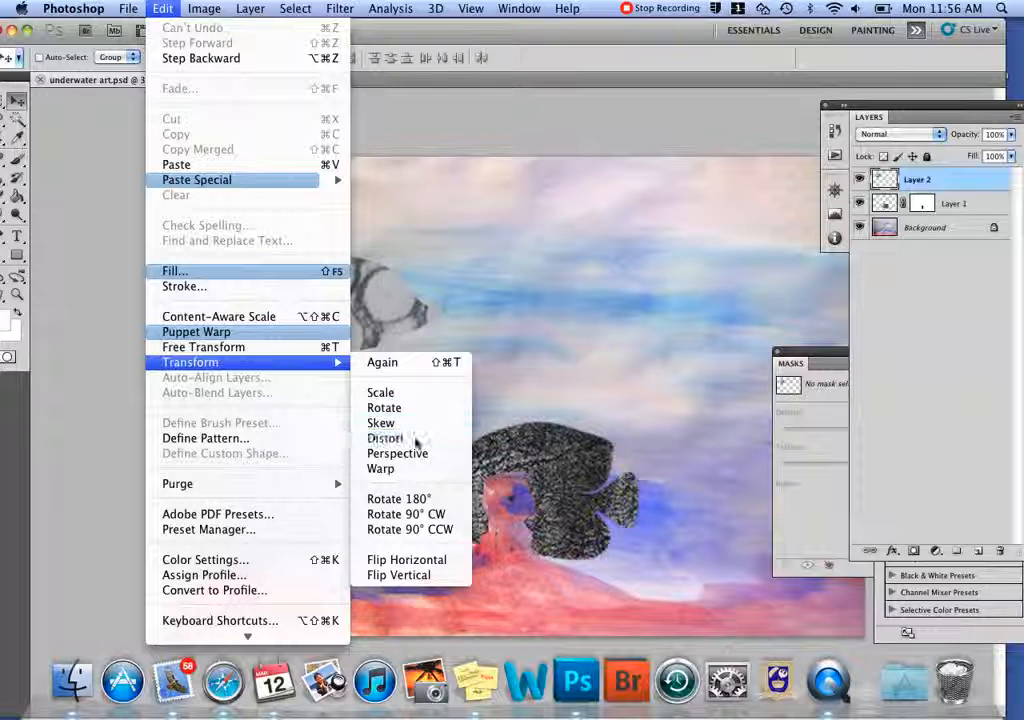
{"action": "left_click", "coordinate": [416, 442]}
{"action": "left_click_drag", "start_coordinate": [350, 358], "coordinate": [350, 399]}
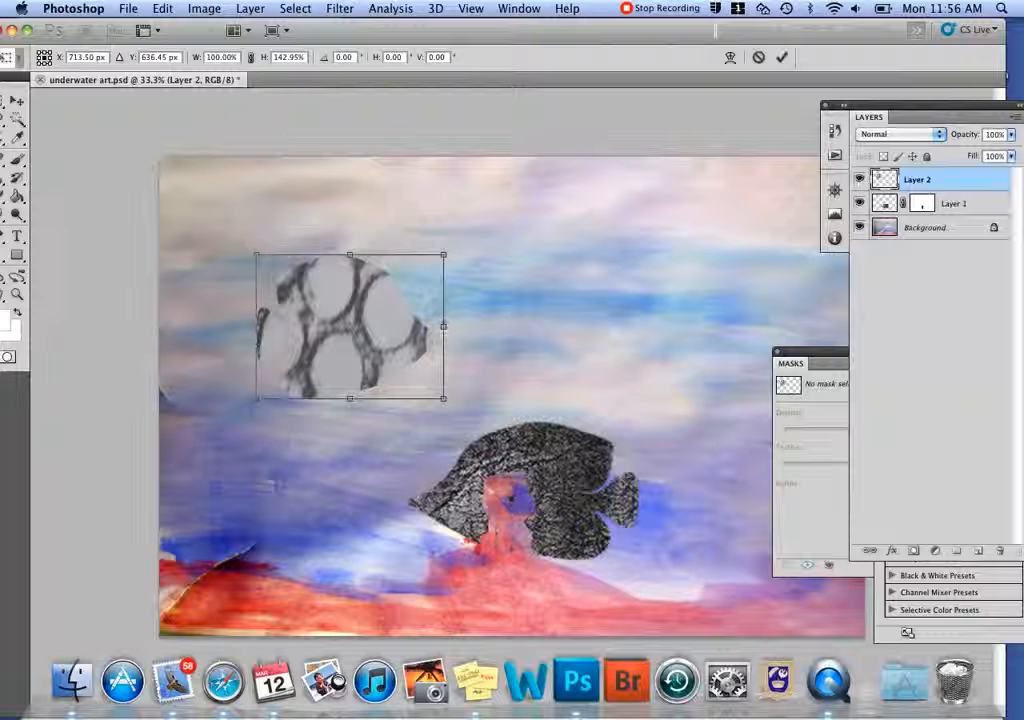
{"action": "left_click_drag", "start_coordinate": [445, 326], "coordinate": [490, 327]}
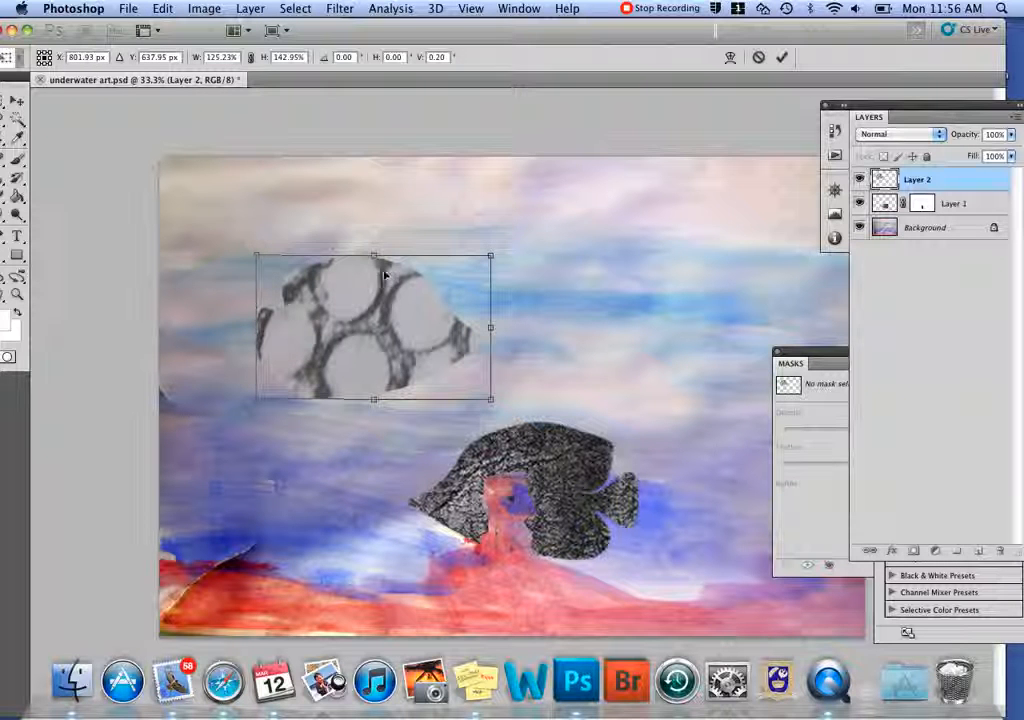
{"action": "left_click_drag", "start_coordinate": [375, 262], "coordinate": [277, 263]}
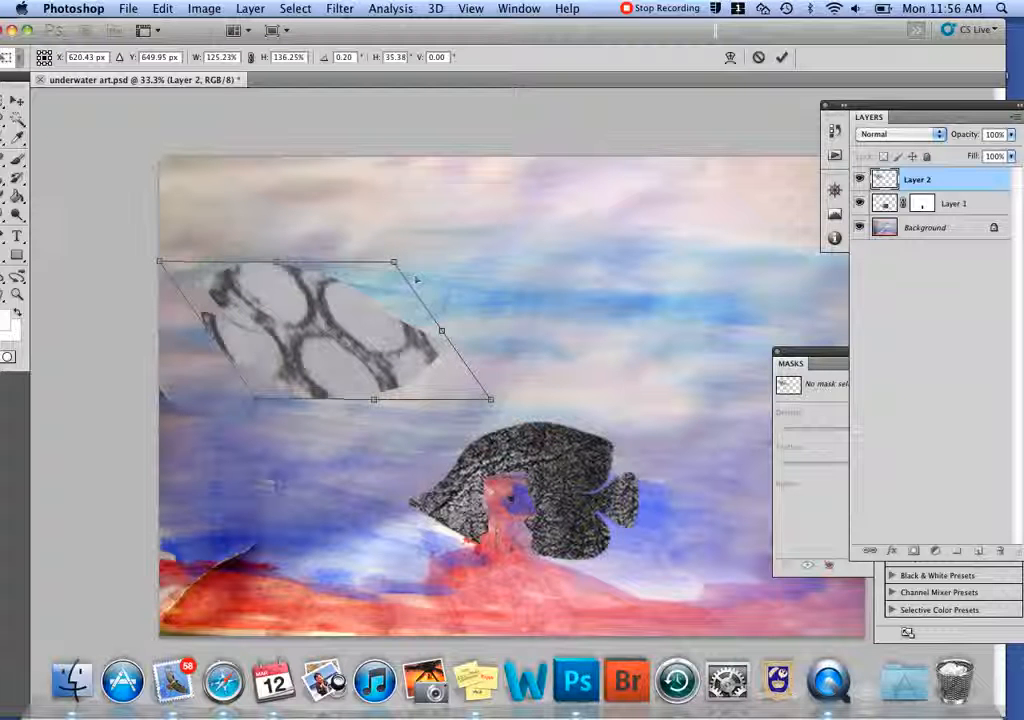
{"action": "left_click_drag", "start_coordinate": [442, 331], "coordinate": [450, 282]}
{"action": "key", "text": "Return"}
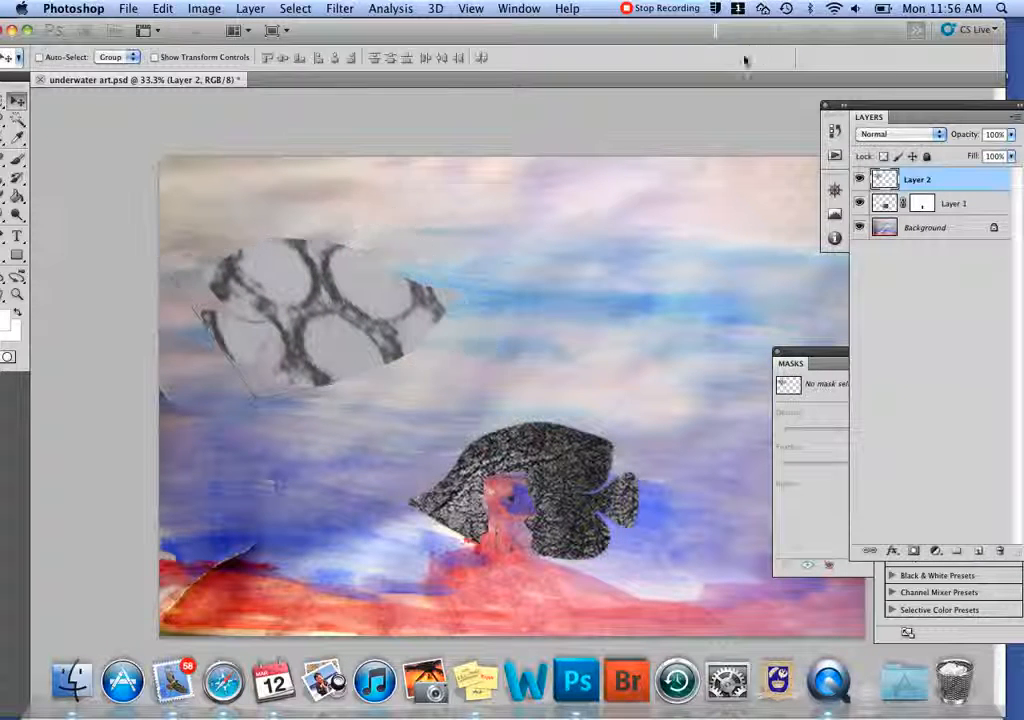
Warp the circle-textured fish with a custom mesh, bulging its back upward, pulling the upper-right corner outward and the lower-left corner down
{"action": "left_click", "coordinate": [162, 8]}
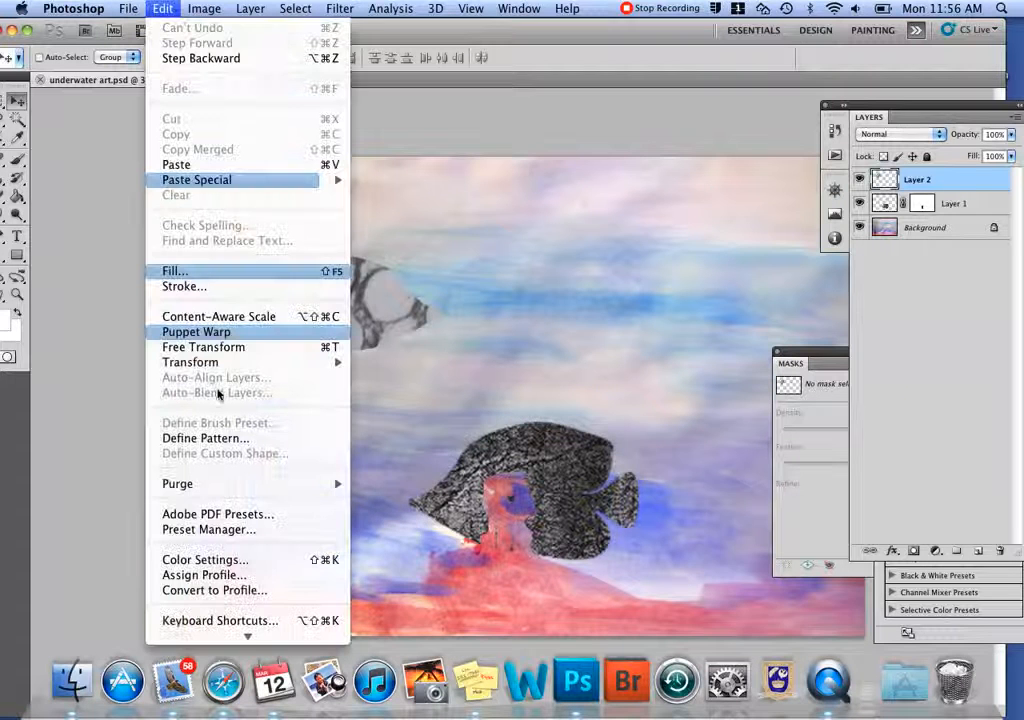
{"action": "mouse_move", "coordinate": [226, 371]}
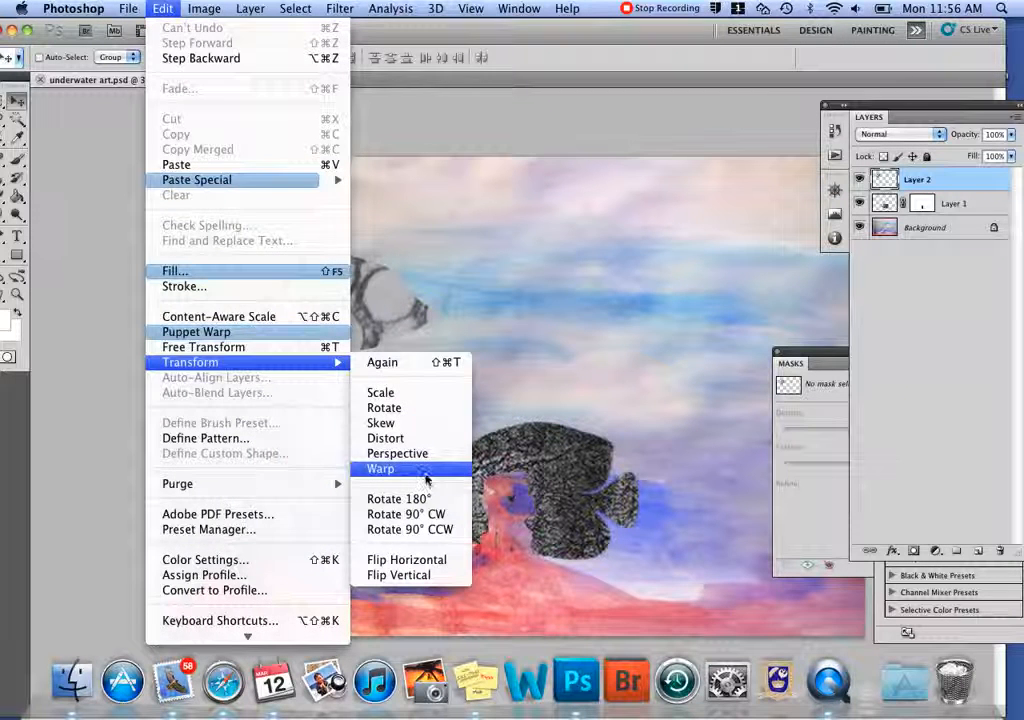
{"action": "left_click", "coordinate": [382, 468]}
{"action": "left_click_drag", "start_coordinate": [383, 322], "coordinate": [418, 343]}
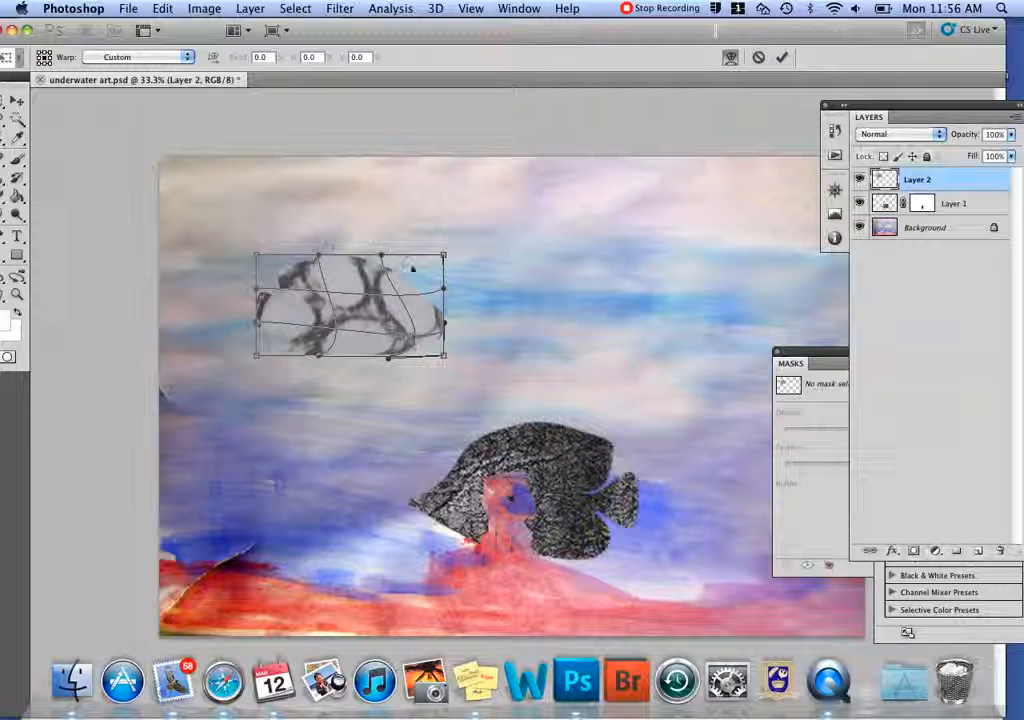
{"action": "left_click_drag", "start_coordinate": [380, 254], "coordinate": [340, 231]}
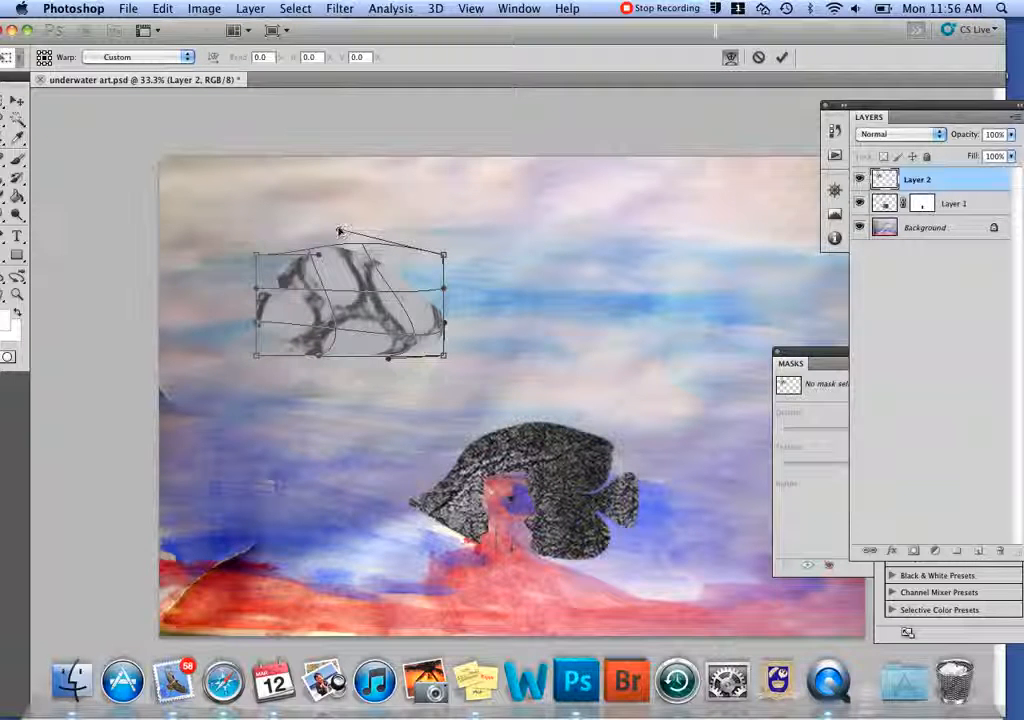
{"action": "left_click_drag", "start_coordinate": [477, 254], "coordinate": [525, 256]}
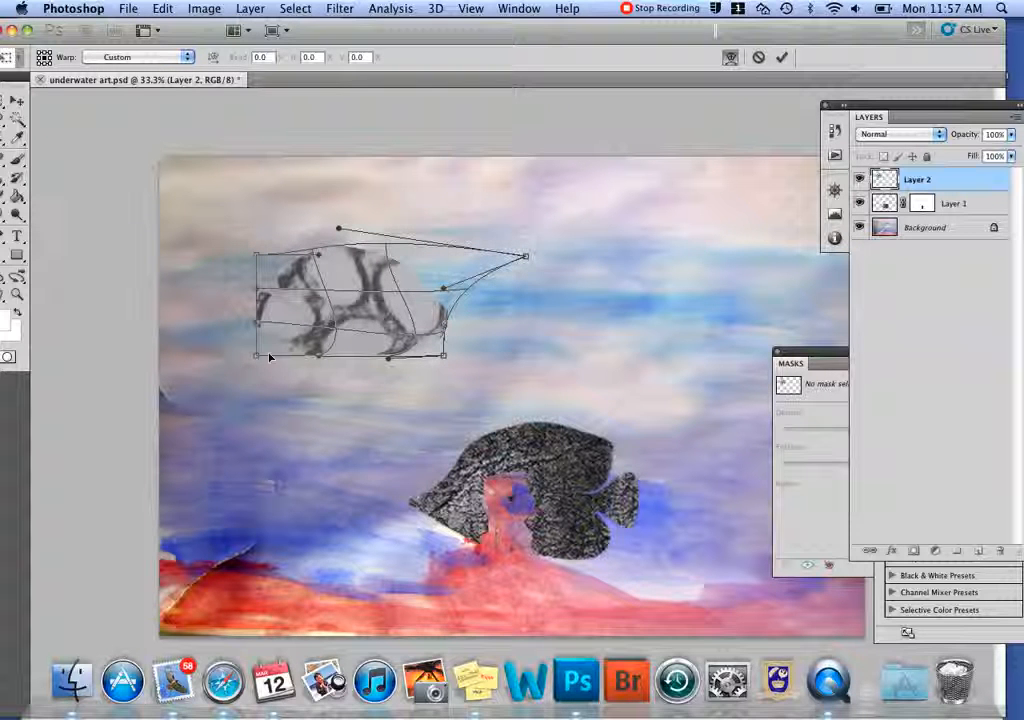
{"action": "left_click_drag", "start_coordinate": [257, 356], "coordinate": [252, 398]}
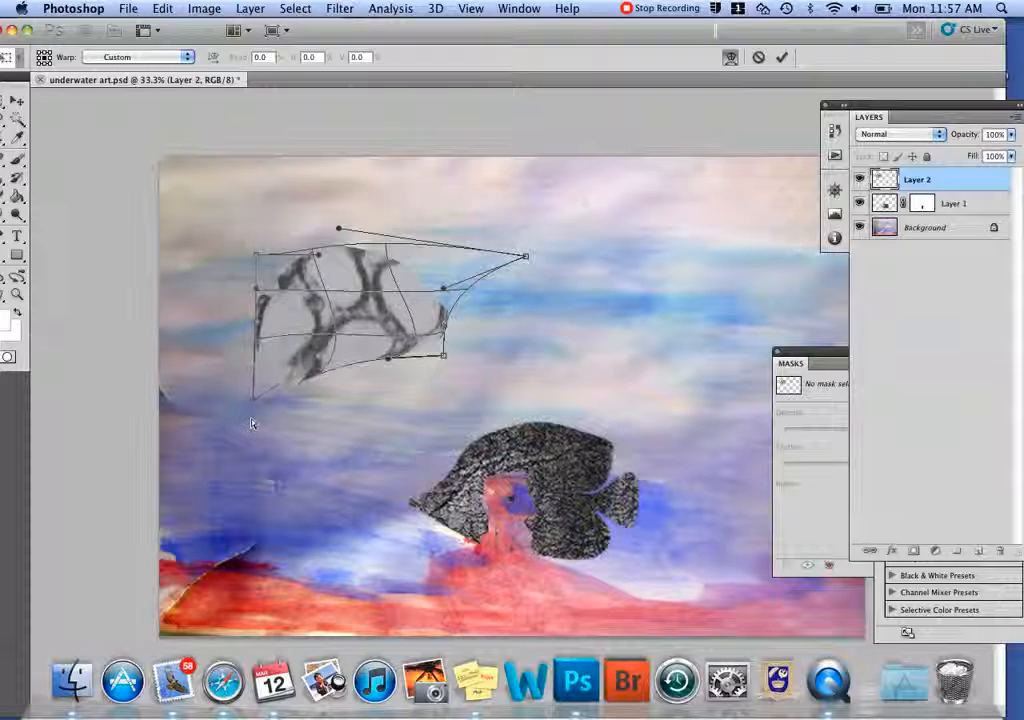
{"action": "left_click", "coordinate": [782, 57]}
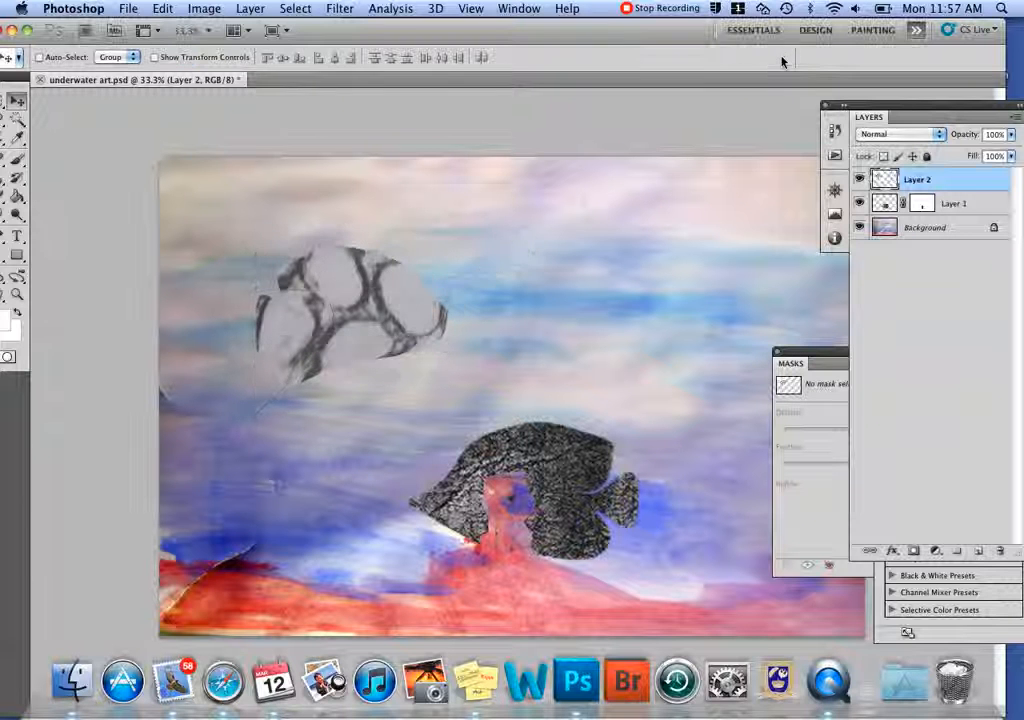